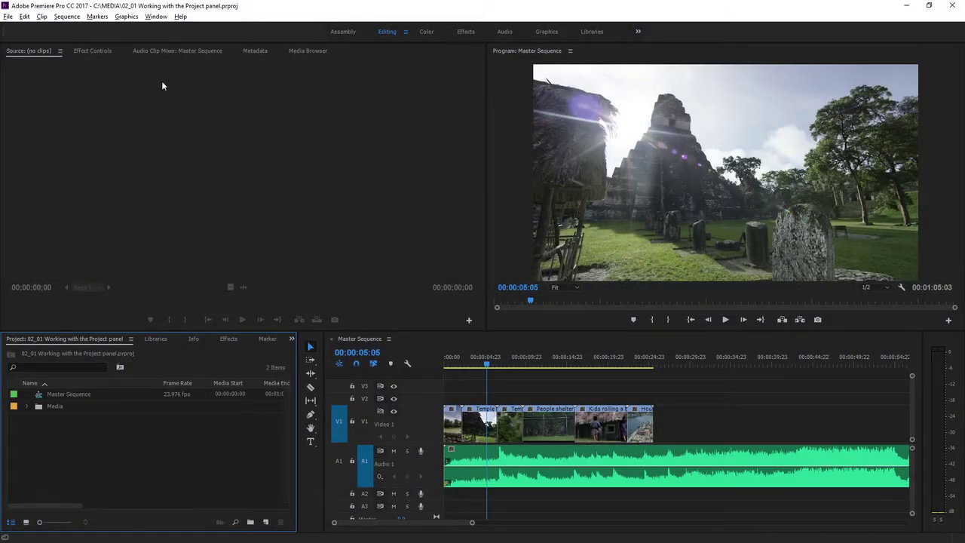
# - Switch to the Premiere Pro window showing project 02_01 Working with the Project panel
pyautogui.hotkey('alt', 'Tab')
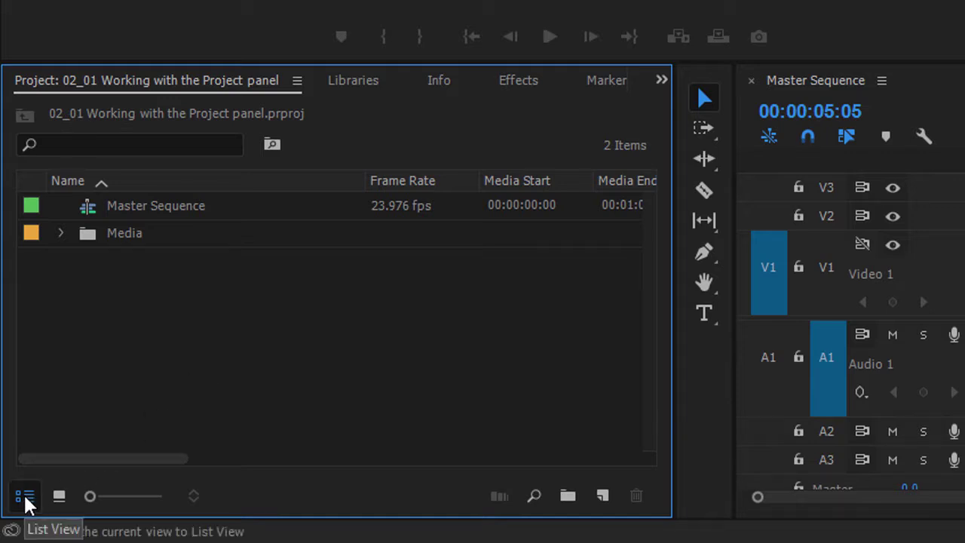
# - Show project items as thumbnails, return to list view, and expand the Media folder
pyautogui.click(59, 496)
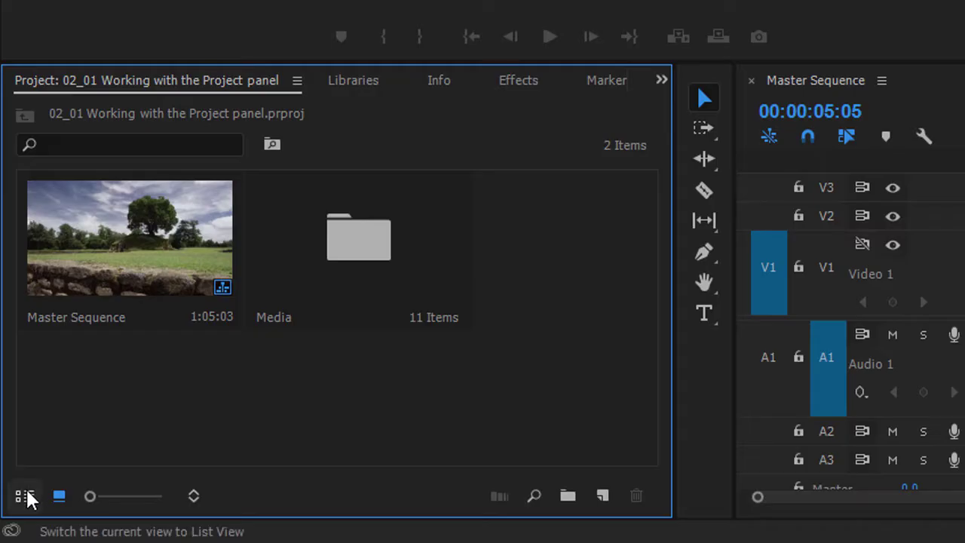
pyautogui.click(10, 521)
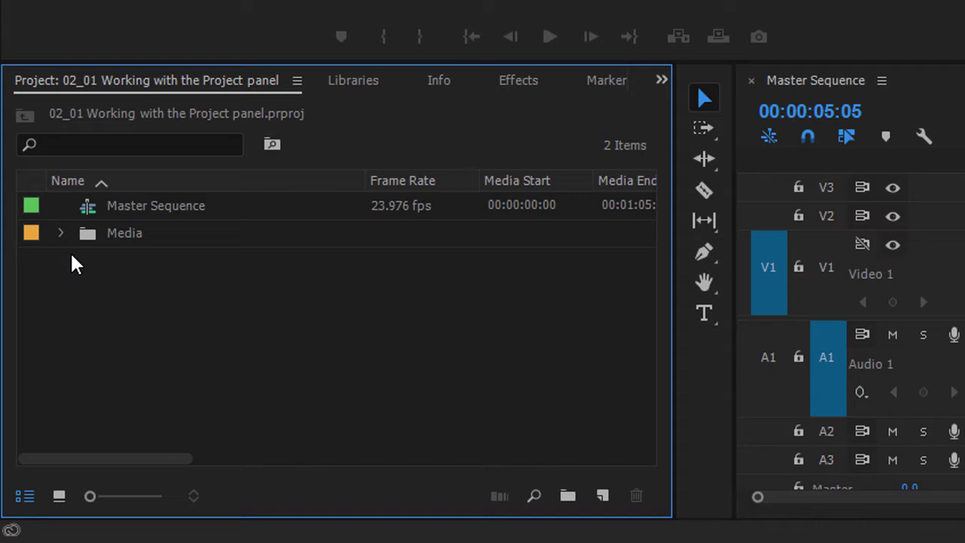
pyautogui.click(85, 238)
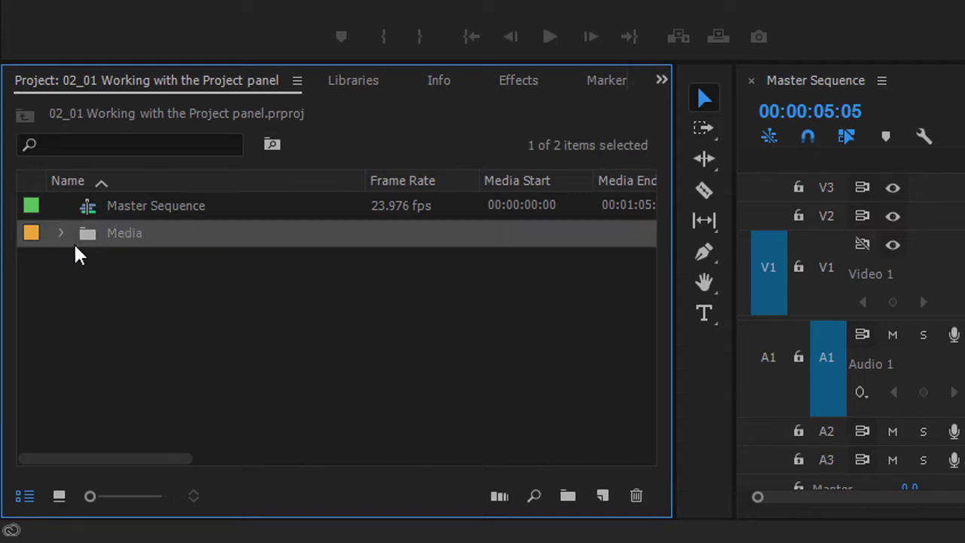
pyautogui.click(60, 234)
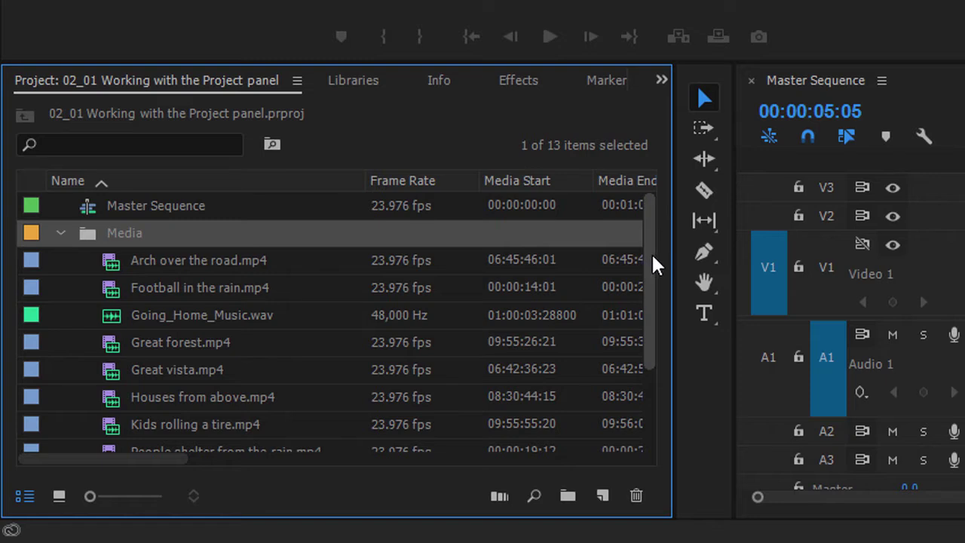
pyautogui.moveTo(652, 257); pyautogui.dragTo(641, 374)
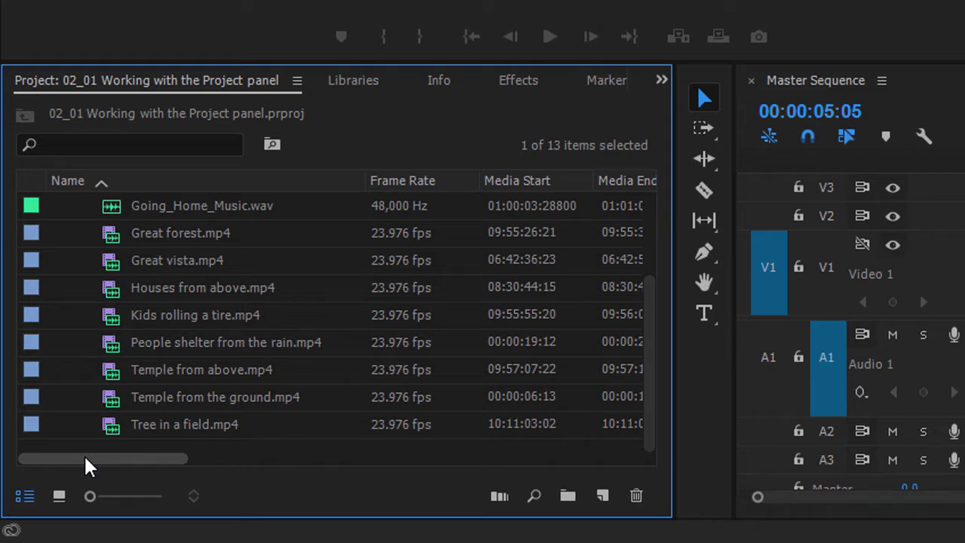
# - Sort the Media clips by Name in reverse order, then alphabetically again
pyautogui.moveTo(85, 457); pyautogui.dragTo(291, 455)
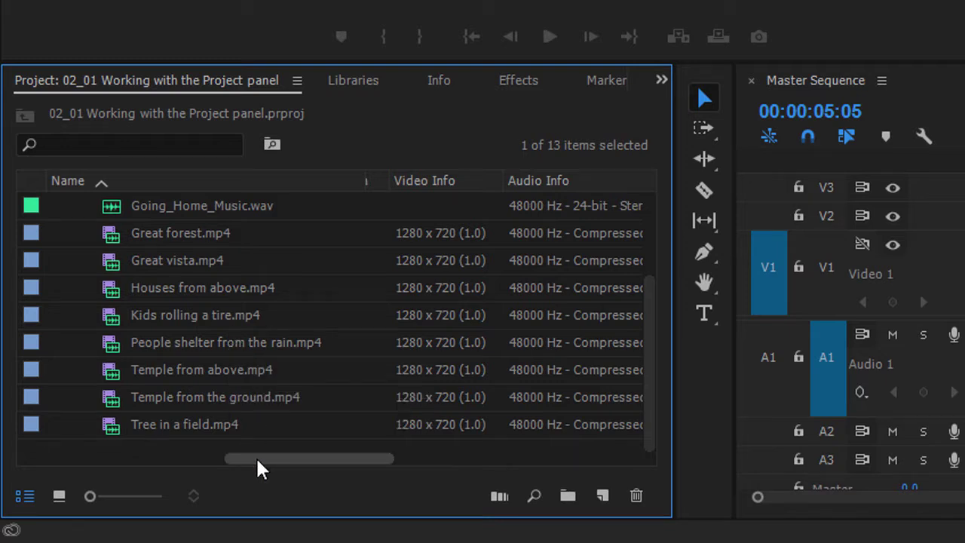
pyautogui.moveTo(255, 457); pyautogui.dragTo(22, 448)
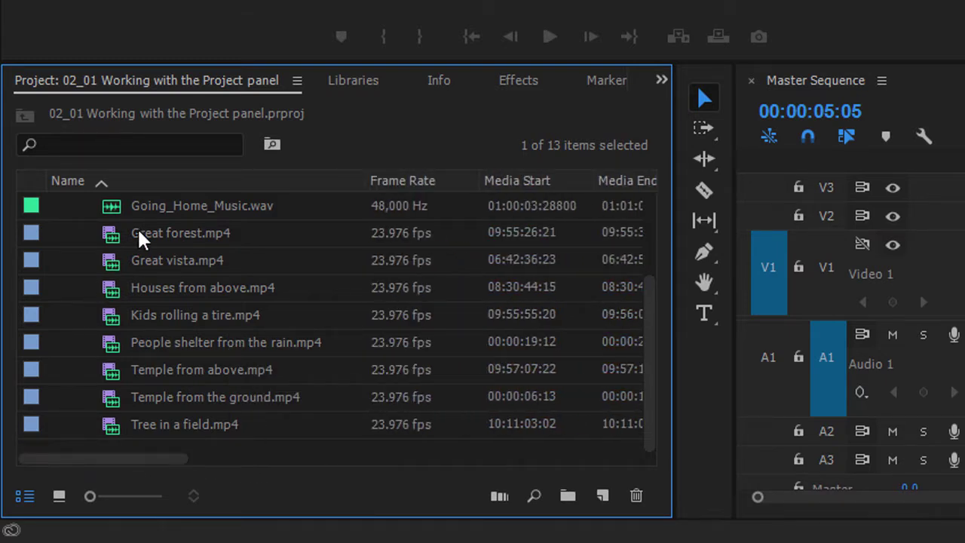
pyautogui.click(161, 179)
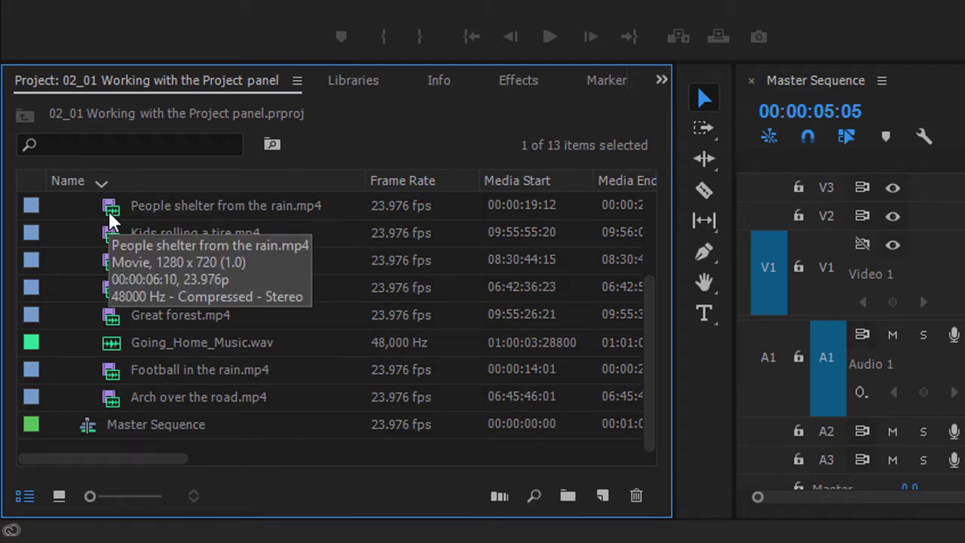
pyautogui.click(164, 182)
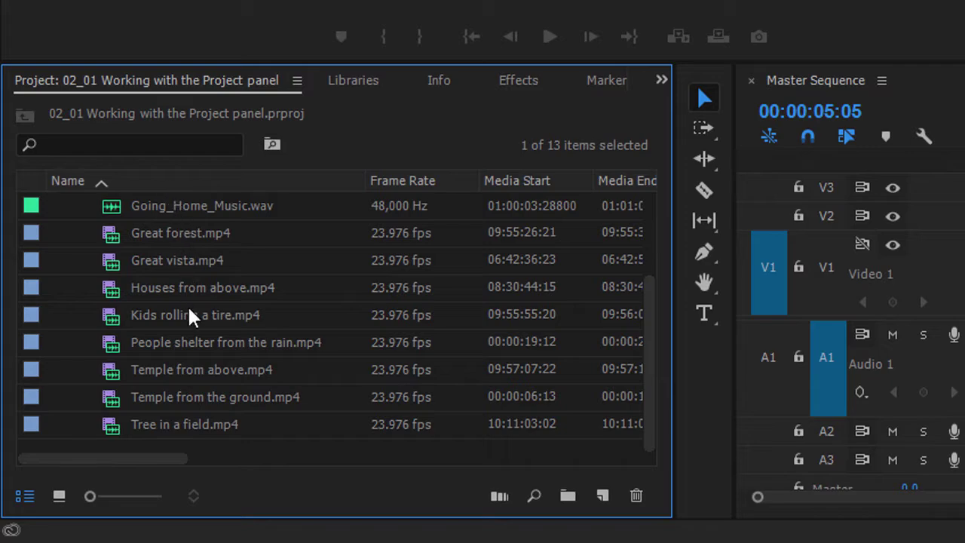
pyautogui.moveTo(648, 369); pyautogui.dragTo(645, 255)
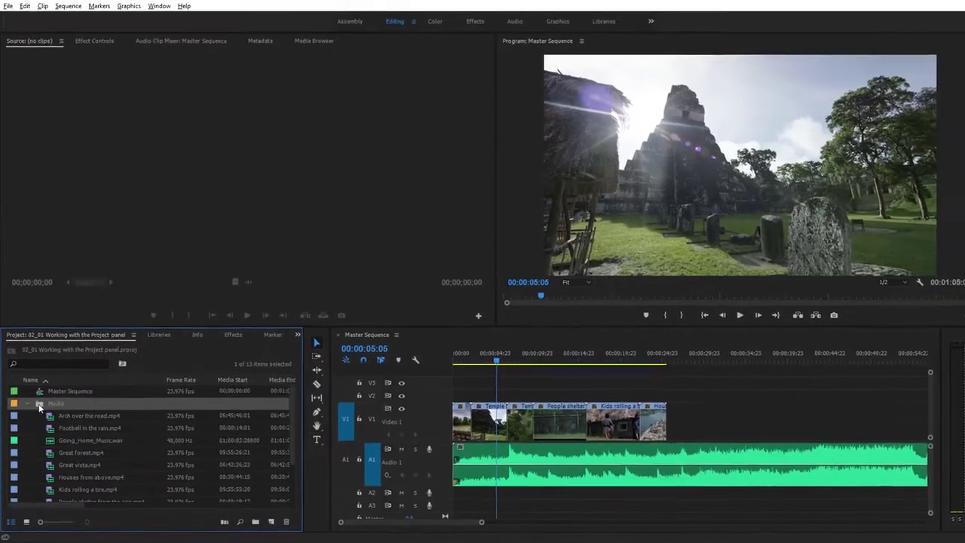
# - Open the Media folder as a floating bin with enlarged clip thumbnails in a larger window
pyautogui.doubleClick(39, 404)
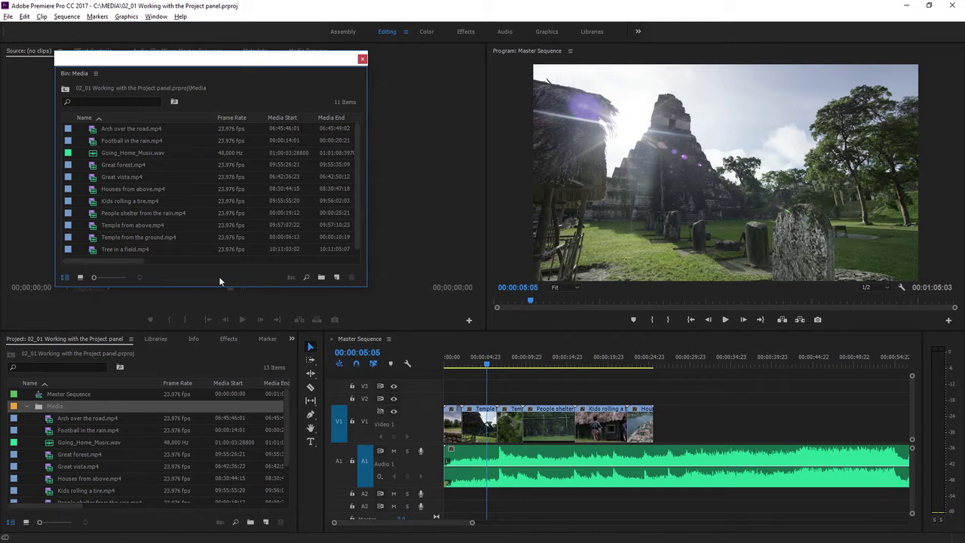
pyautogui.click(80, 276)
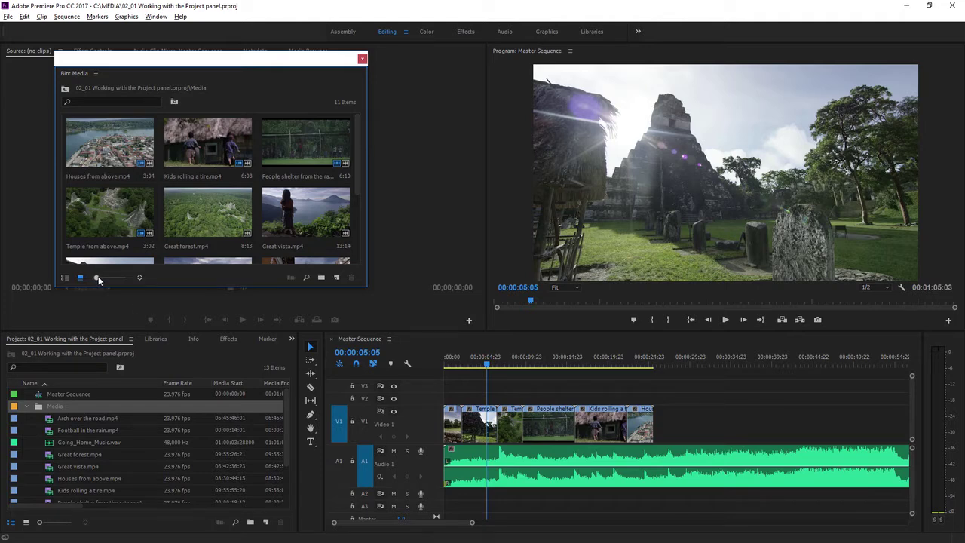
pyautogui.moveTo(97, 278); pyautogui.dragTo(126, 279)
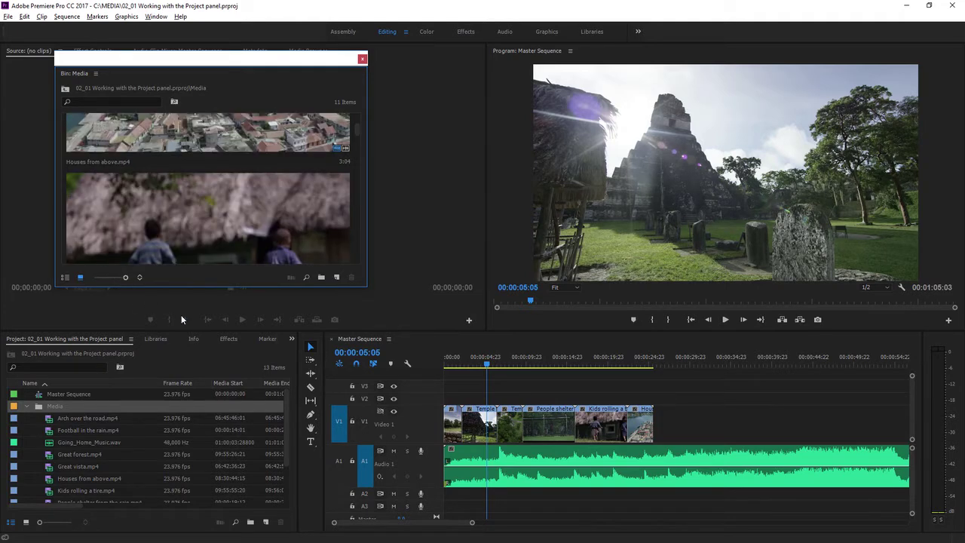
pyautogui.moveTo(368, 286); pyautogui.dragTo(585, 480)
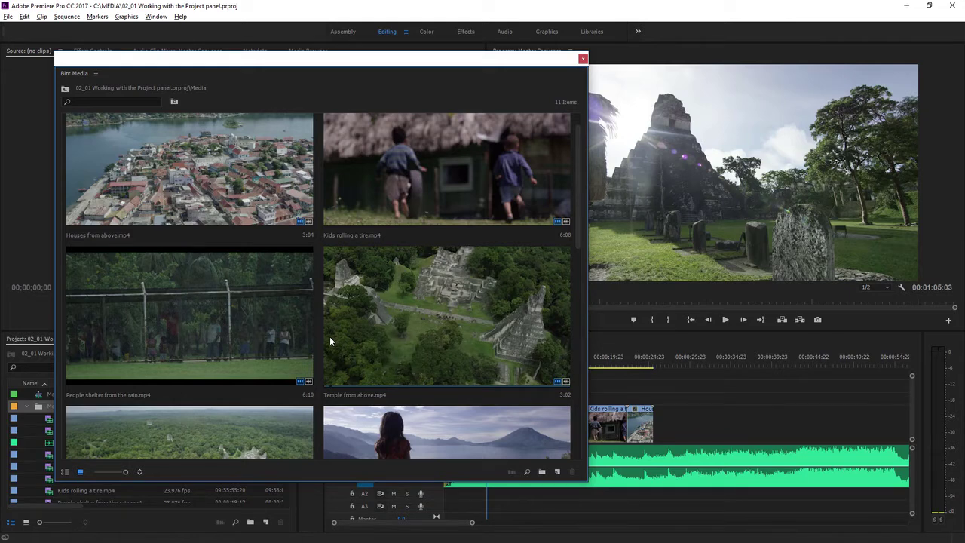
# - Select Temple from above.mp4 and play it in its thumbnail
pyautogui.click(382, 331)
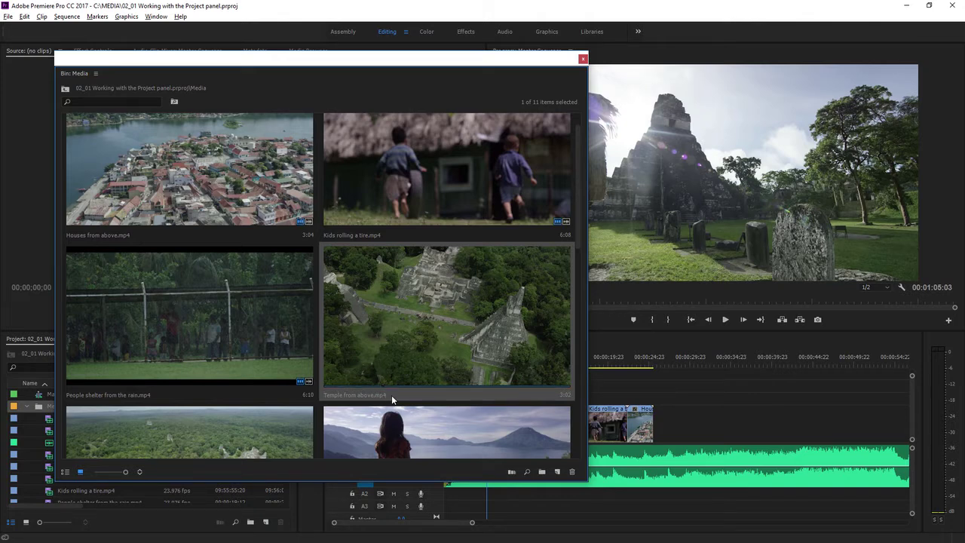
pyautogui.moveTo(377, 395)
pyautogui.press('space')
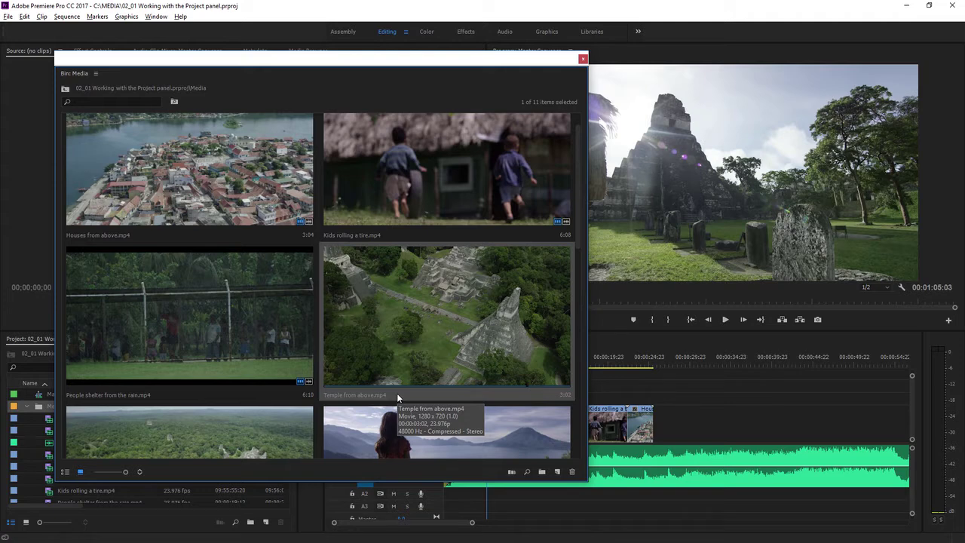
# - Filter the Media bin with the search term 'kids', then clear the filter
pyautogui.click(96, 102)
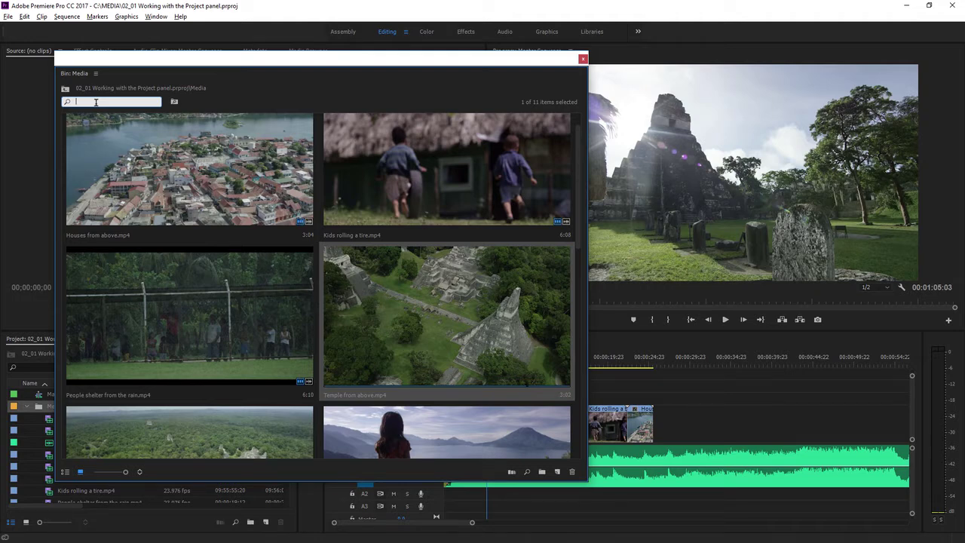
pyautogui.write('ki')
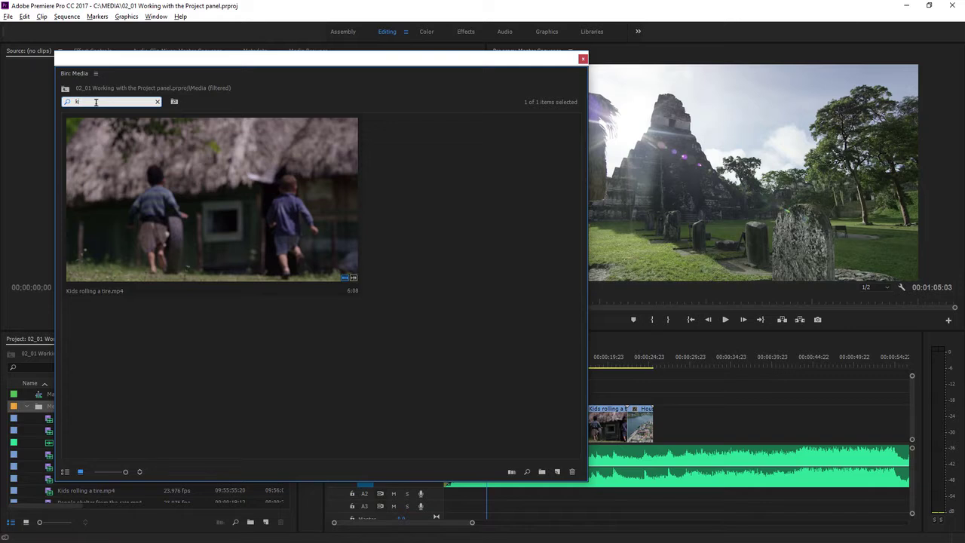
pyautogui.write('ds')
pyautogui.click(157, 102)
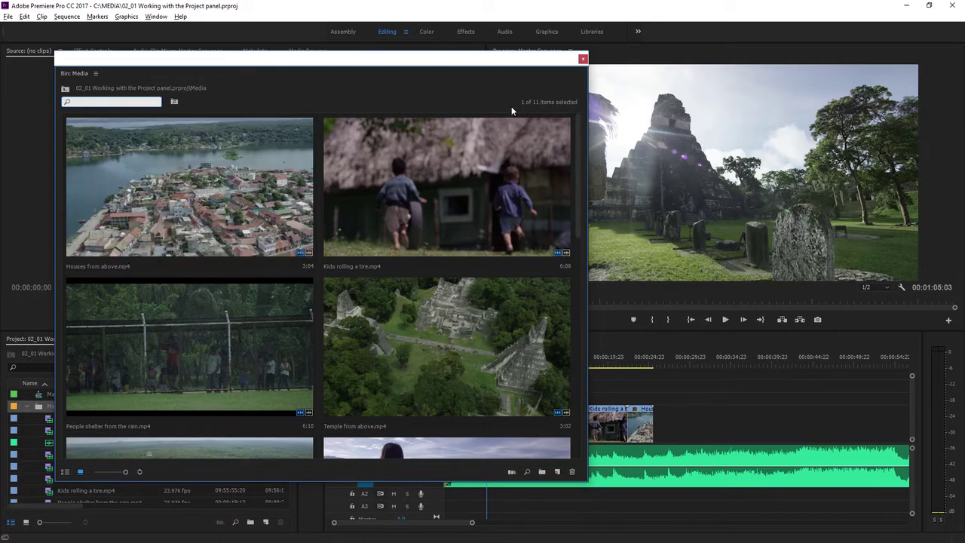
# - Close the floating bin, collapse Media, search the project for 'kids', then clear the search
pyautogui.click(582, 60)
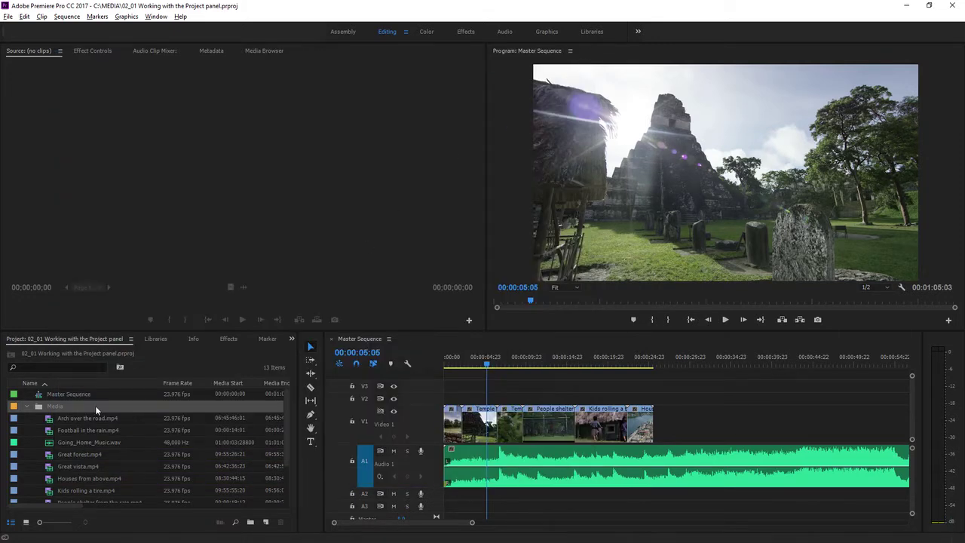
pyautogui.click(27, 407)
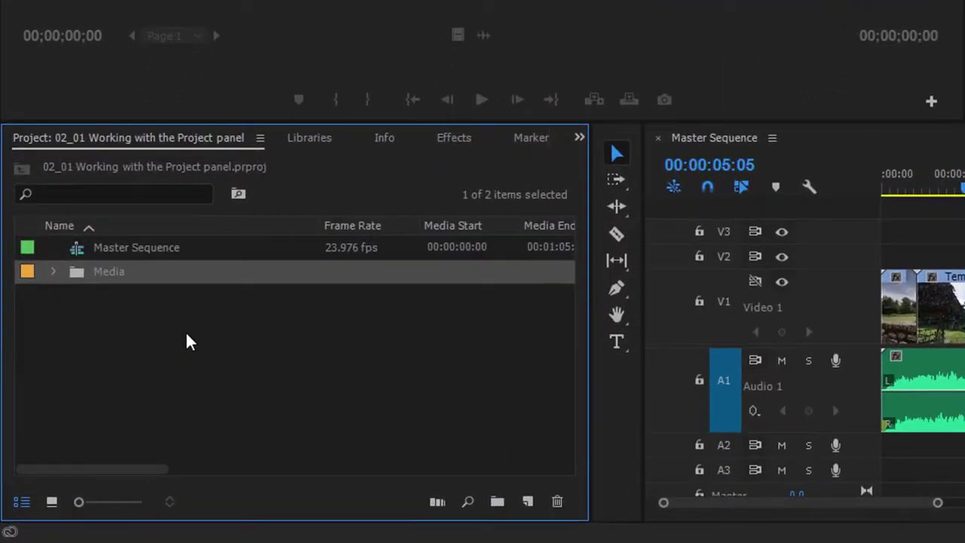
pyautogui.click(115, 193)
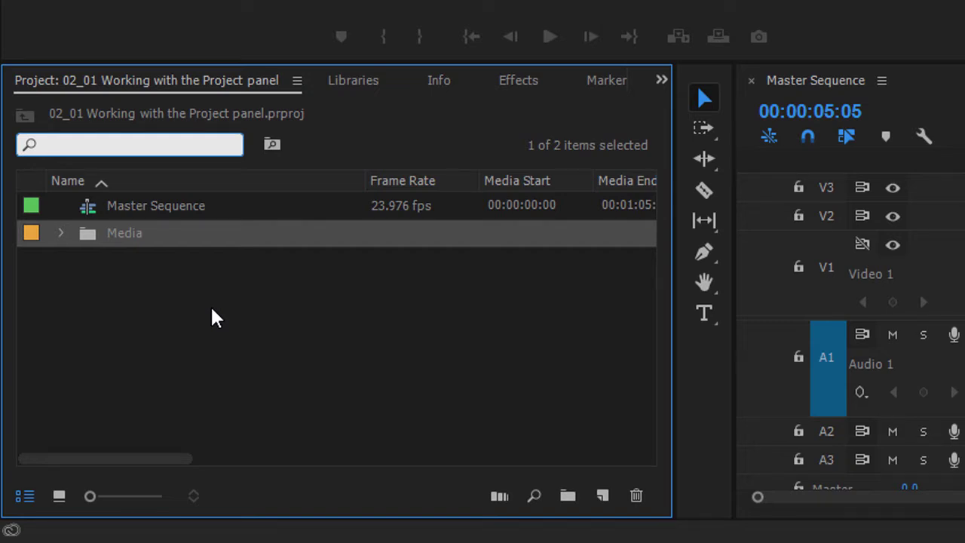
pyautogui.write('kid')
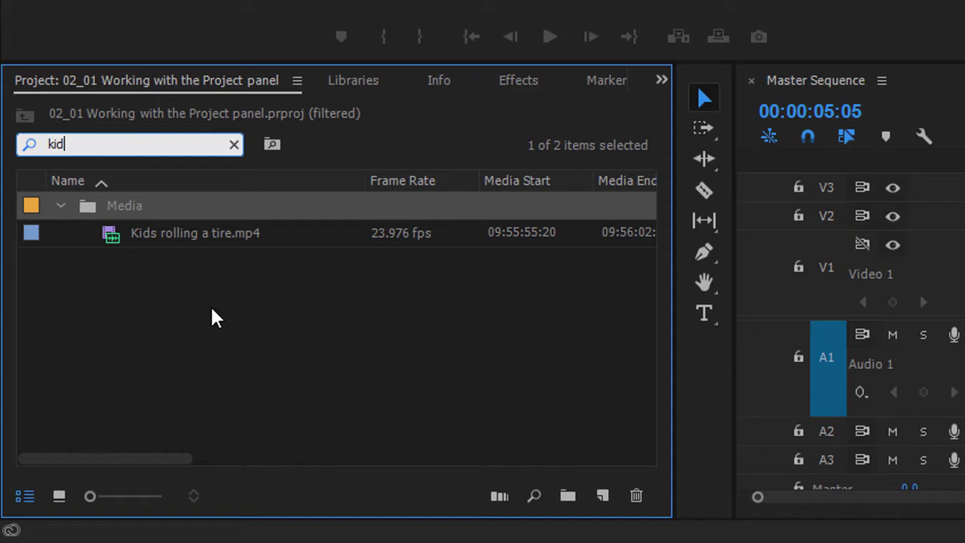
pyautogui.write('s')
pyautogui.click(234, 144)
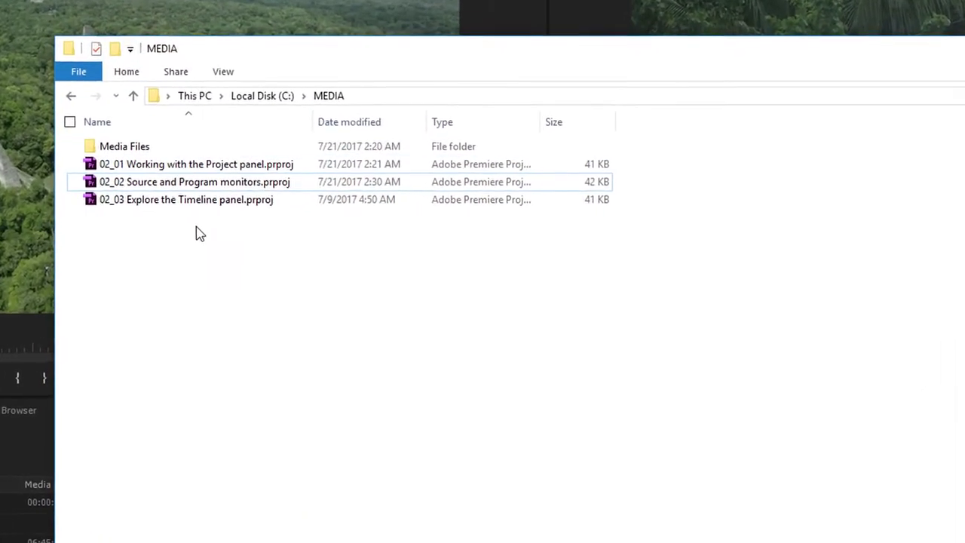
# - Open '02_02 Source and Program monitors.prproj' from the MEDIA folder
pyautogui.click(144, 182)
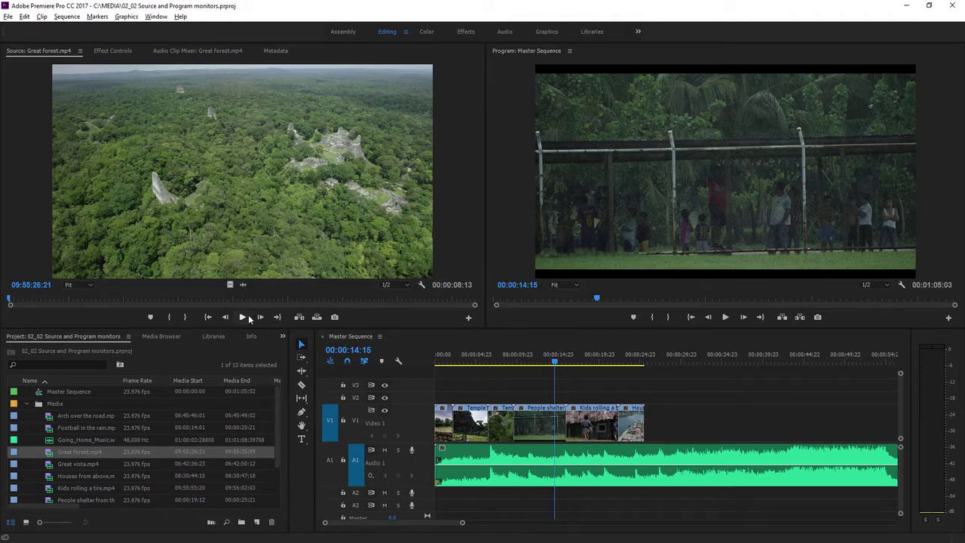
# - Make the Source monitor active, then the Program monitor
pyautogui.click(15, 216)
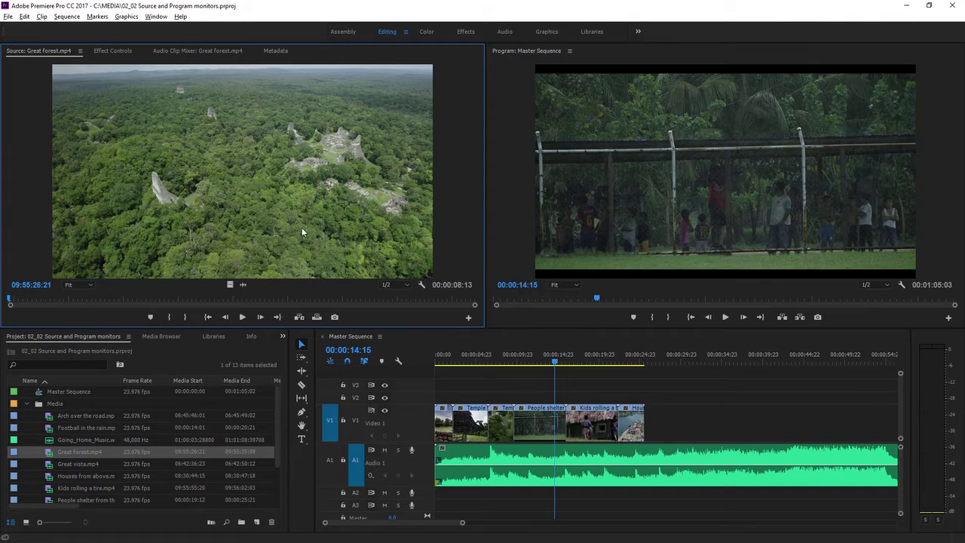
pyautogui.click(503, 204)
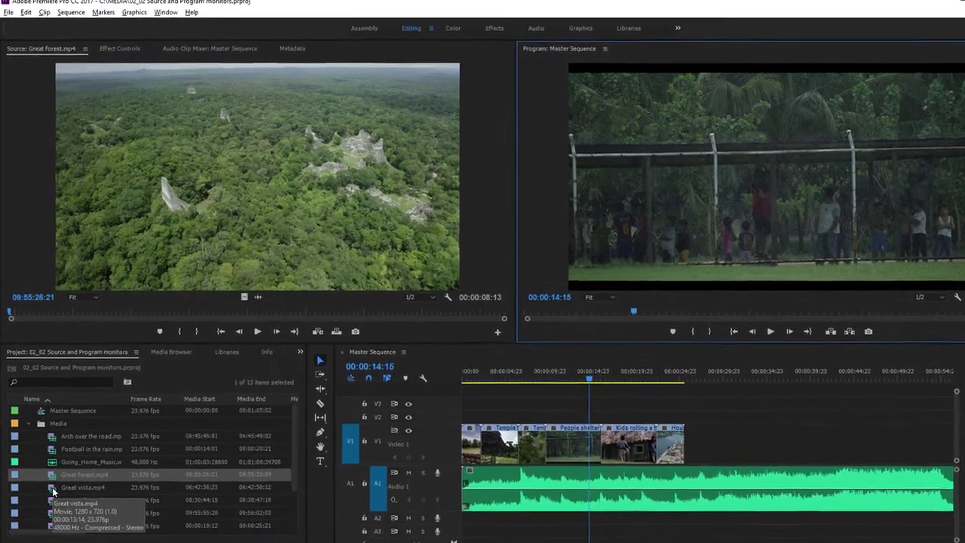
# - Load Great vista.mp4 into the Source monitor and play and stop it twice
pyautogui.doubleClick(51, 465)
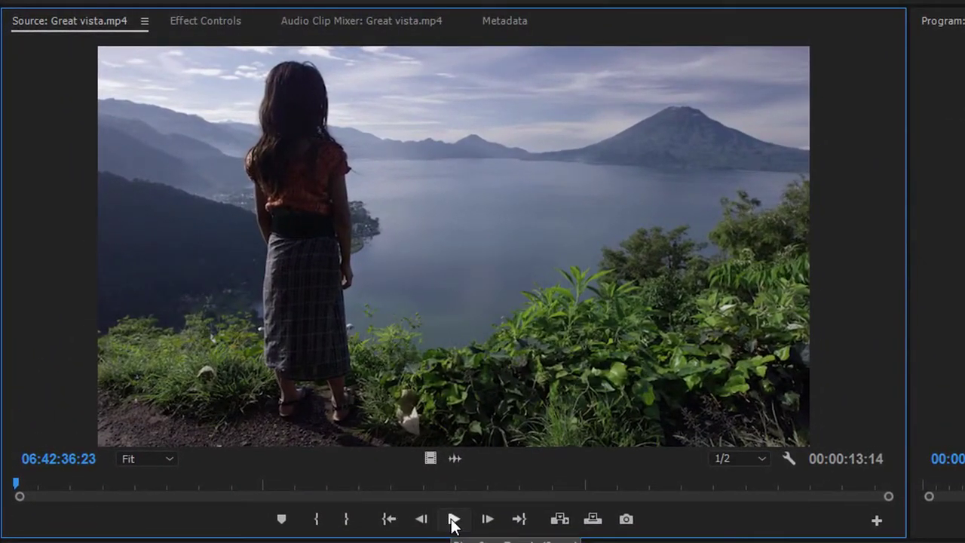
pyautogui.click(453, 519)
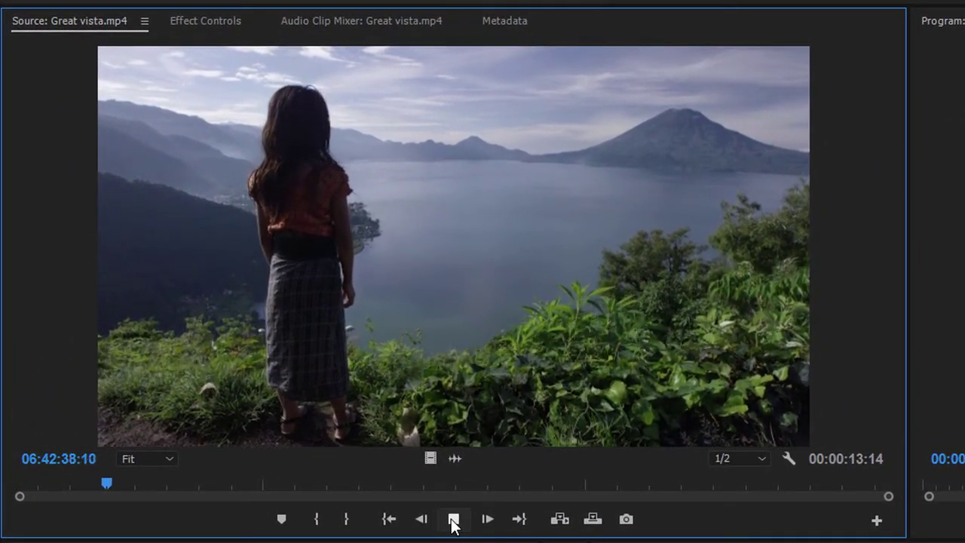
pyautogui.click(453, 519)
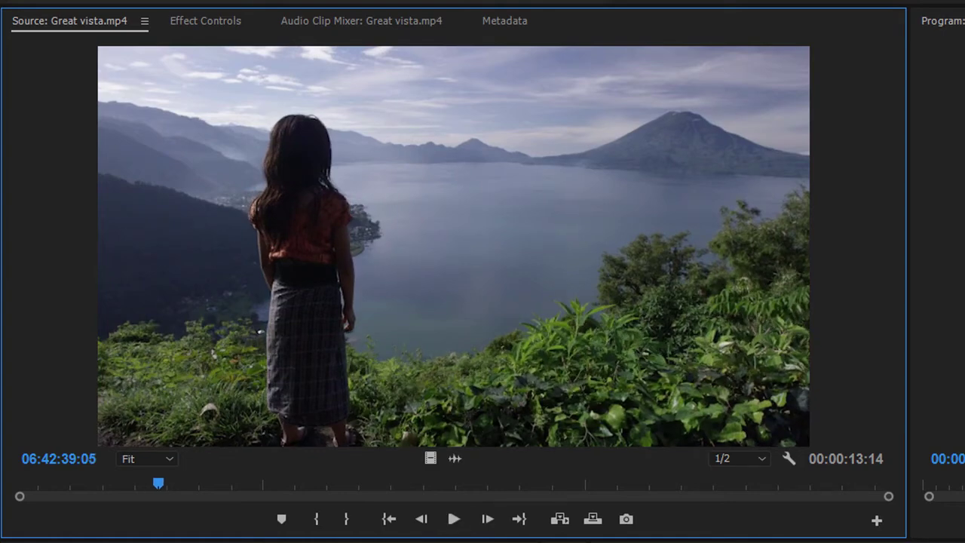
pyautogui.press('space')
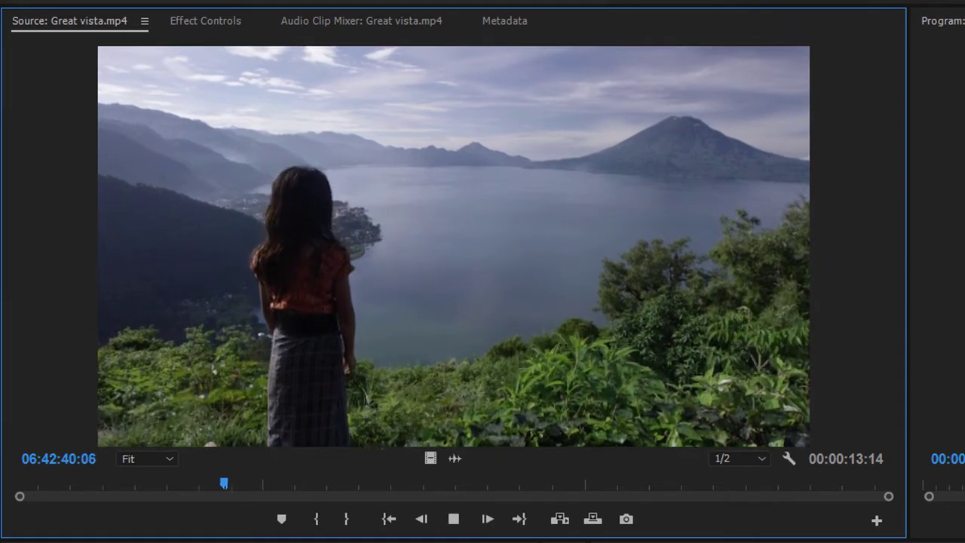
pyautogui.press('space')
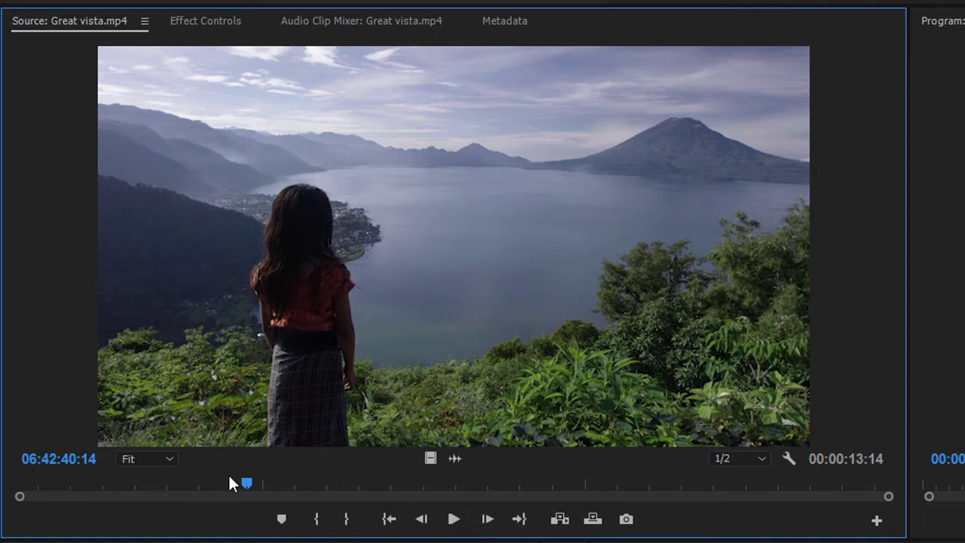
# - Scrub the Great vista clip back and forth, settling near the girl shot at 06:42:39:21
pyautogui.moveTo(235, 482); pyautogui.dragTo(140, 486)
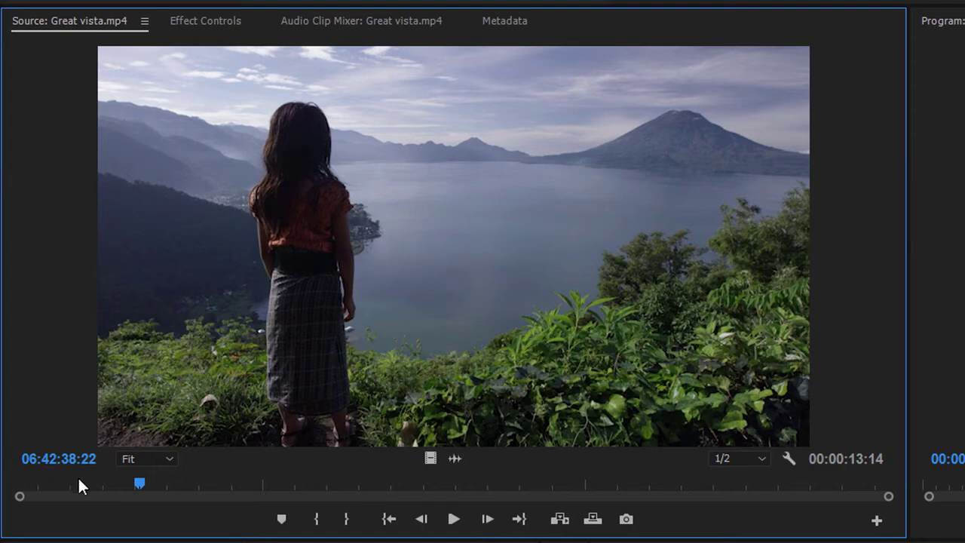
pyautogui.moveTo(79, 482); pyautogui.dragTo(420, 490)
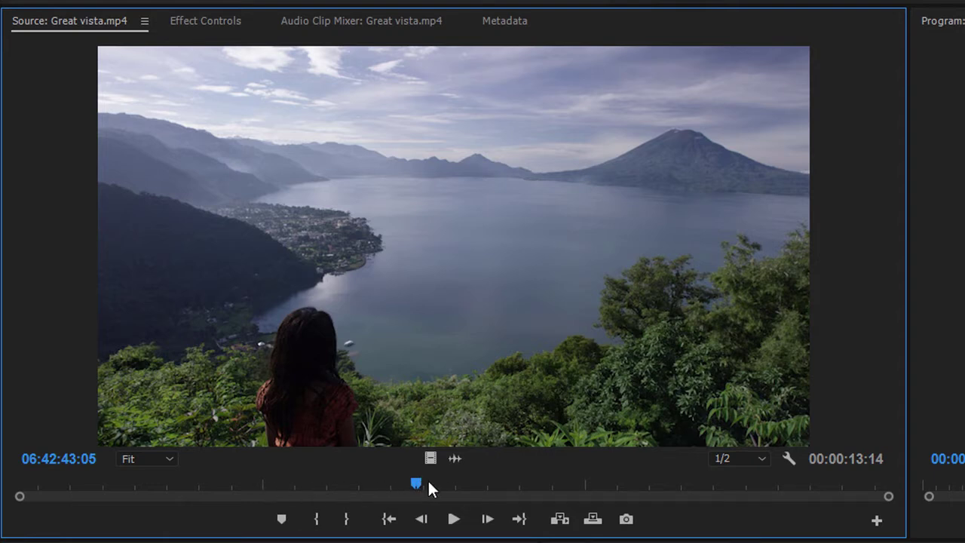
pyautogui.moveTo(427, 487); pyautogui.dragTo(851, 501)
pyautogui.moveTo(776, 502); pyautogui.dragTo(202, 502)
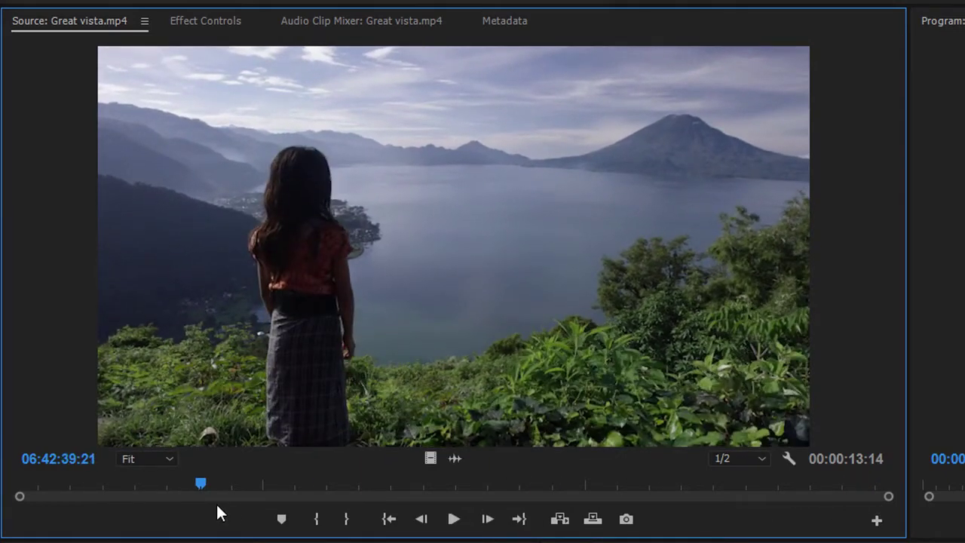
# - Frame-step to 06:42:39:22 and set the In point there
pyautogui.click(487, 520)
pyautogui.click(487, 519)
pyautogui.click(488, 519)
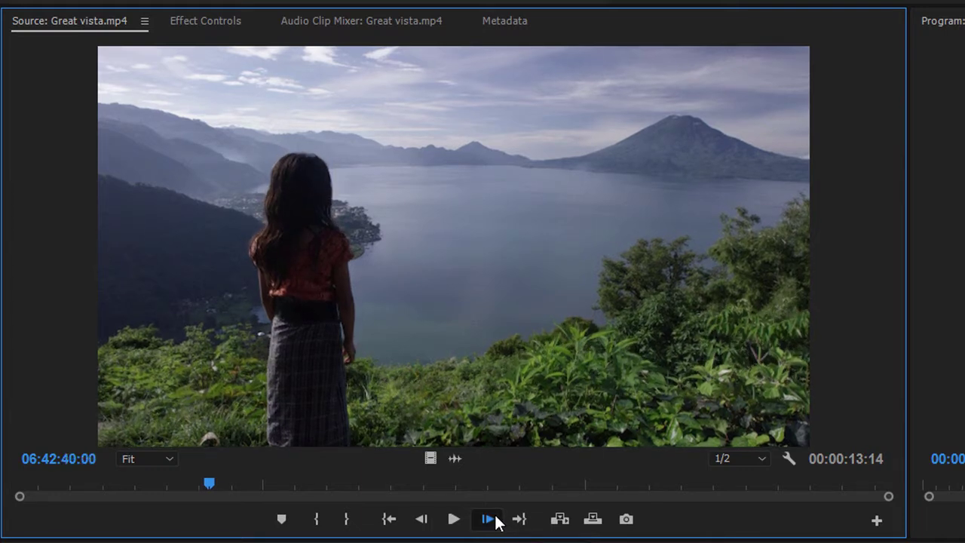
pyautogui.click(488, 519)
pyautogui.click(488, 519)
pyautogui.click(422, 519)
pyautogui.click(422, 520)
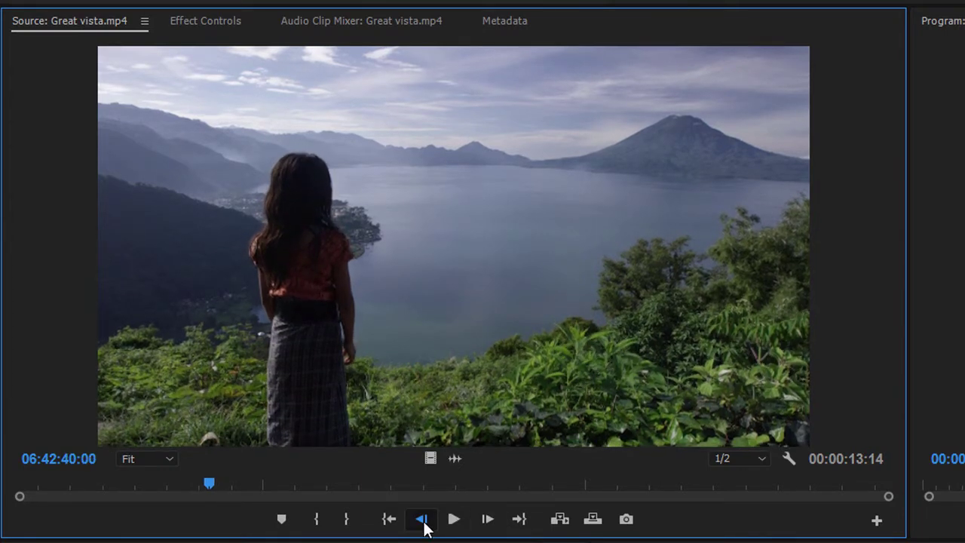
pyautogui.click(422, 519)
pyautogui.click(422, 519)
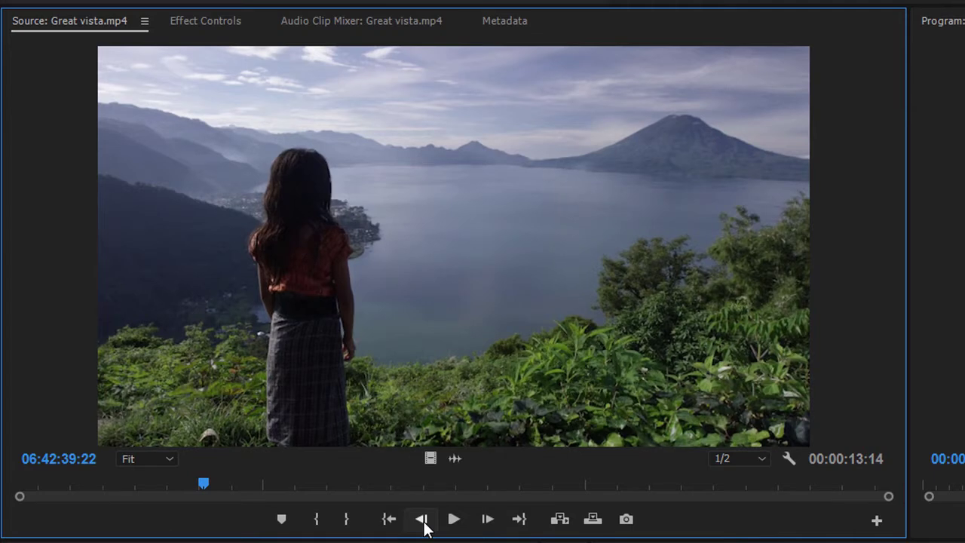
pyautogui.press('Right')
pyautogui.press('Right')
pyautogui.press('Right')
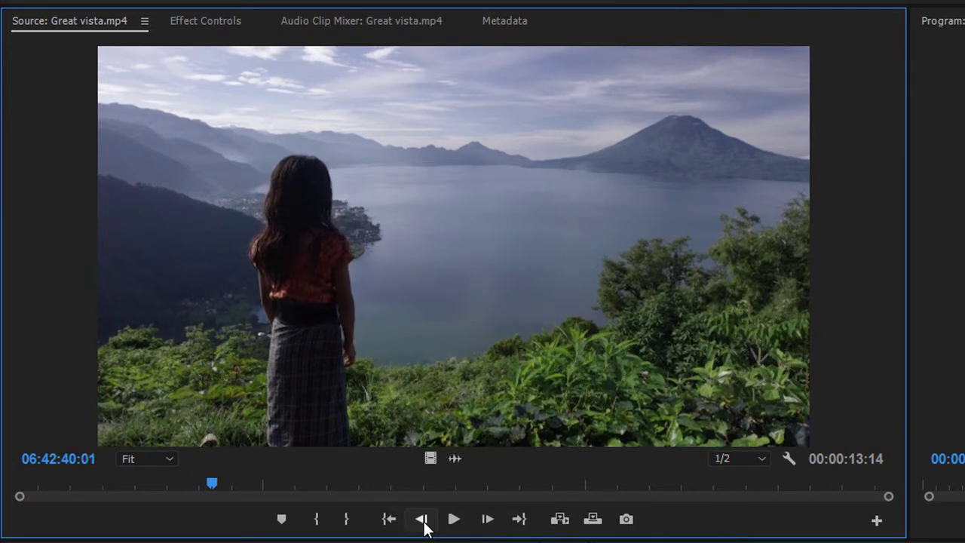
pyautogui.click(422, 519)
pyautogui.click(422, 519)
pyautogui.click(422, 520)
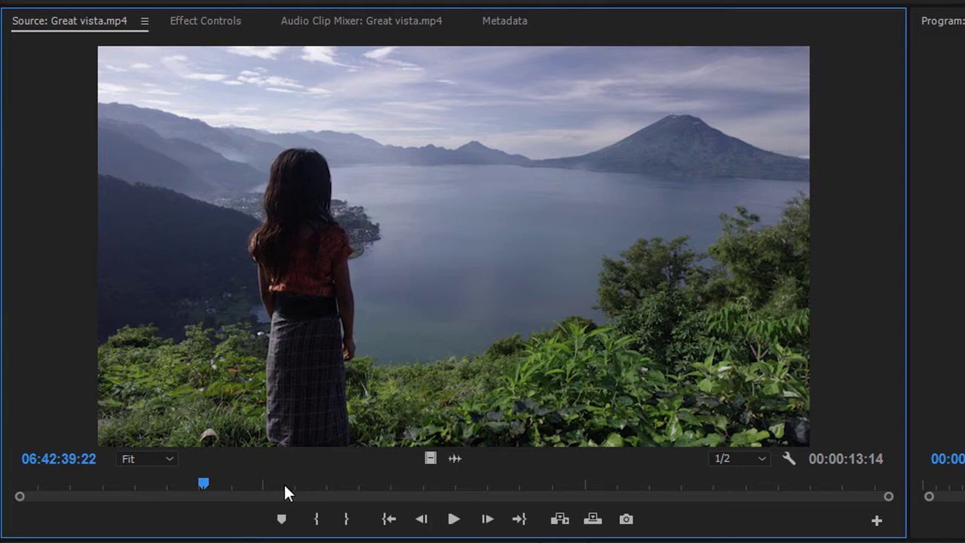
pyautogui.click(316, 526)
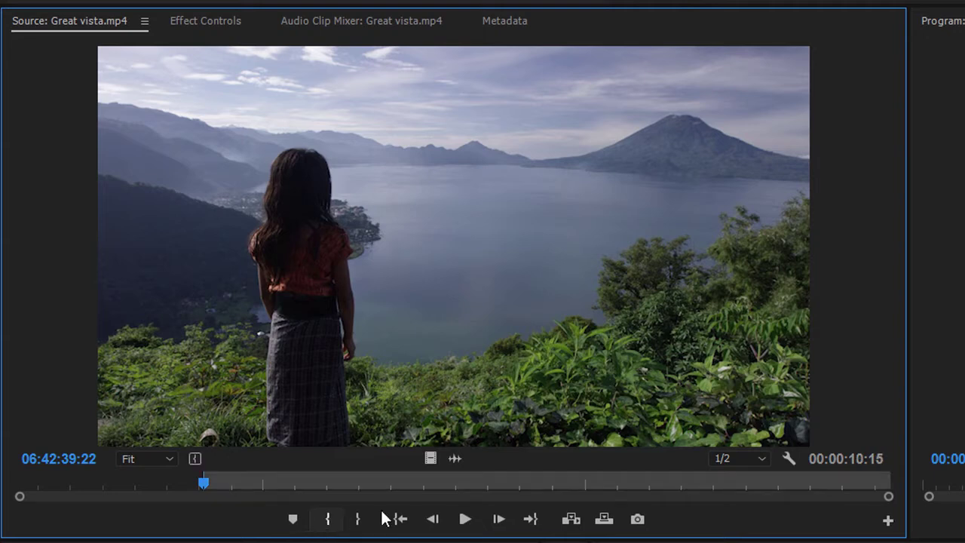
# - Mark the Out point at 06:42:45:21, then re-mark the In point at 06:42:38:23
pyautogui.click(591, 483)
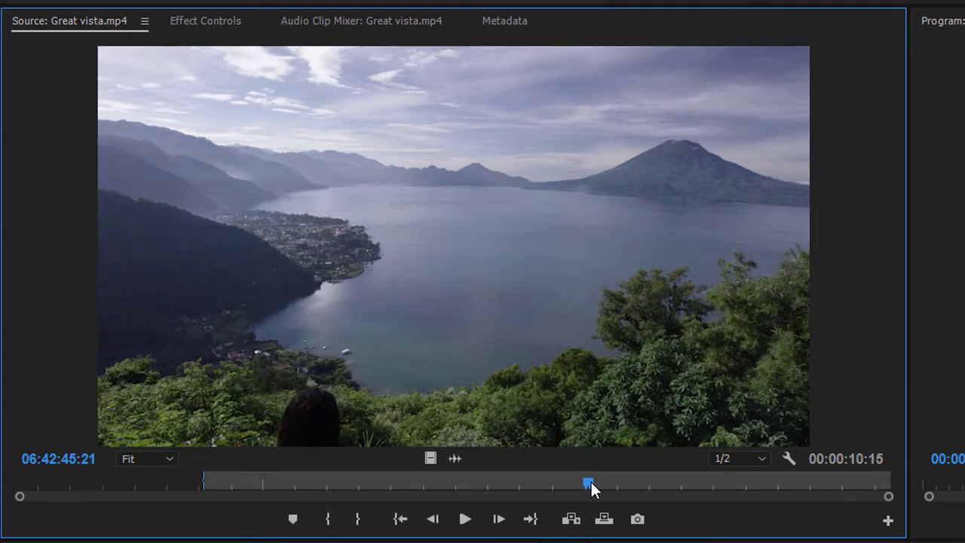
pyautogui.click(355, 526)
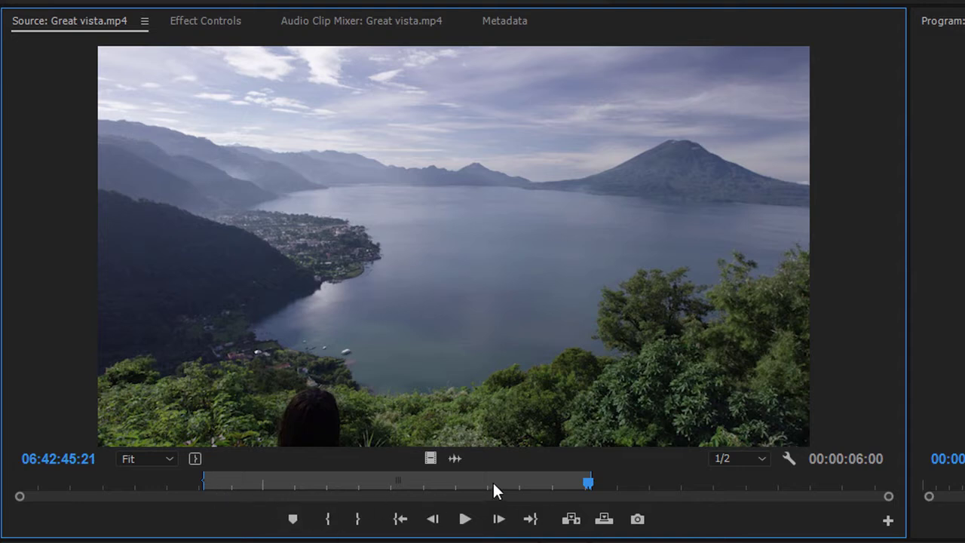
pyautogui.click(143, 483)
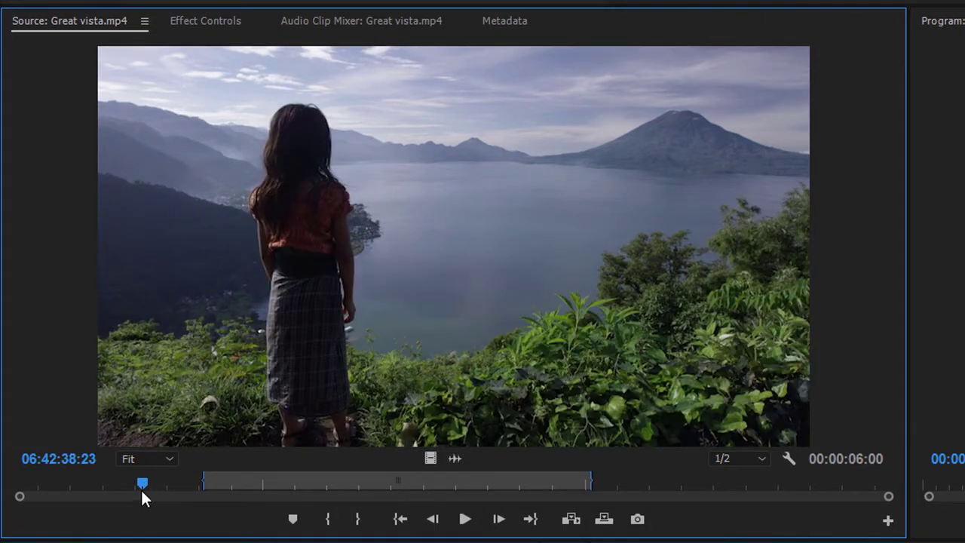
pyautogui.click(327, 519)
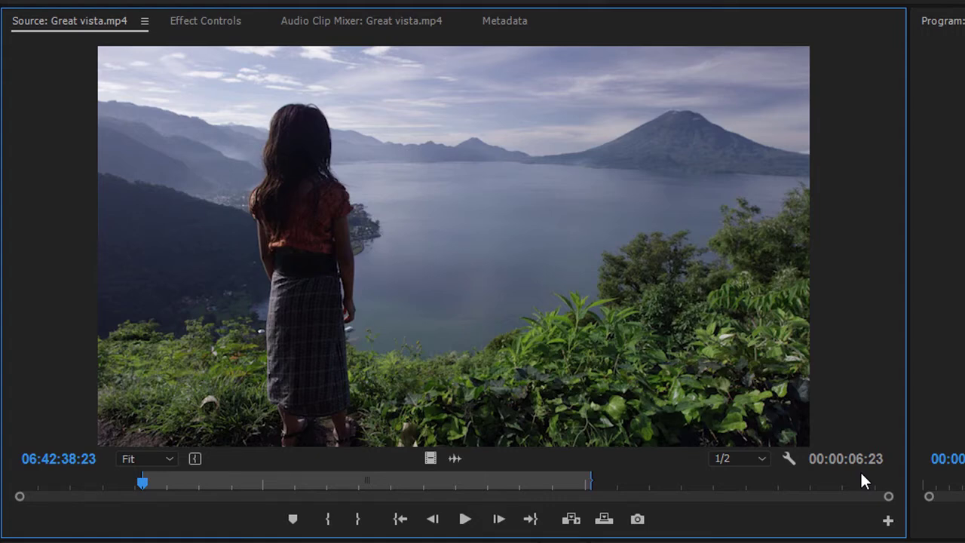
# - Clear In and Out on the Great vista source clip to restore its full 00:00:13:14 duration
pyautogui.rightClick(479, 298)
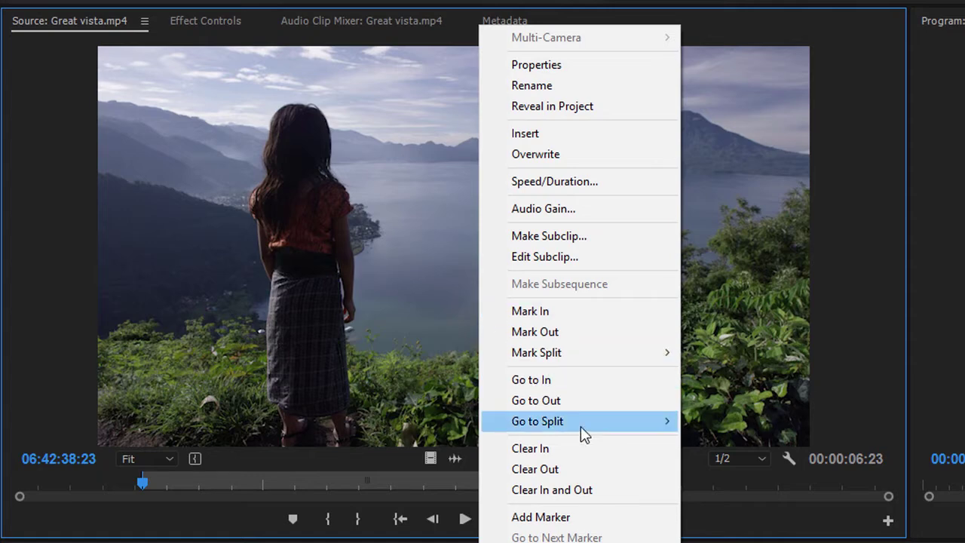
pyautogui.click(622, 490)
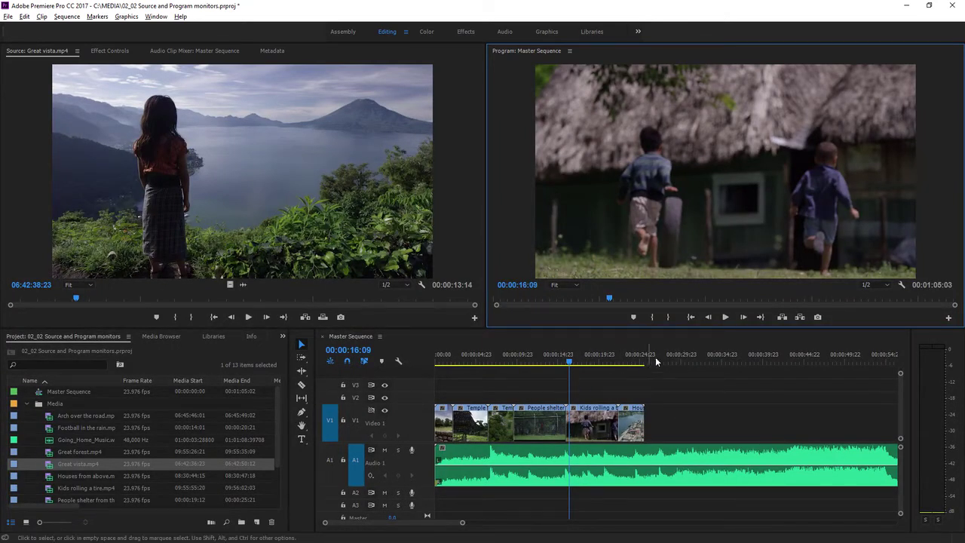
# - Mark the Master Sequence In at 00:00:14:13 and Out at 00:00:16:04
pyautogui.moveTo(608, 297)
pyautogui.mouseDown()
pyautogui.moveTo(570, 298)
pyautogui.moveTo(597, 300)
pyautogui.mouseUp()
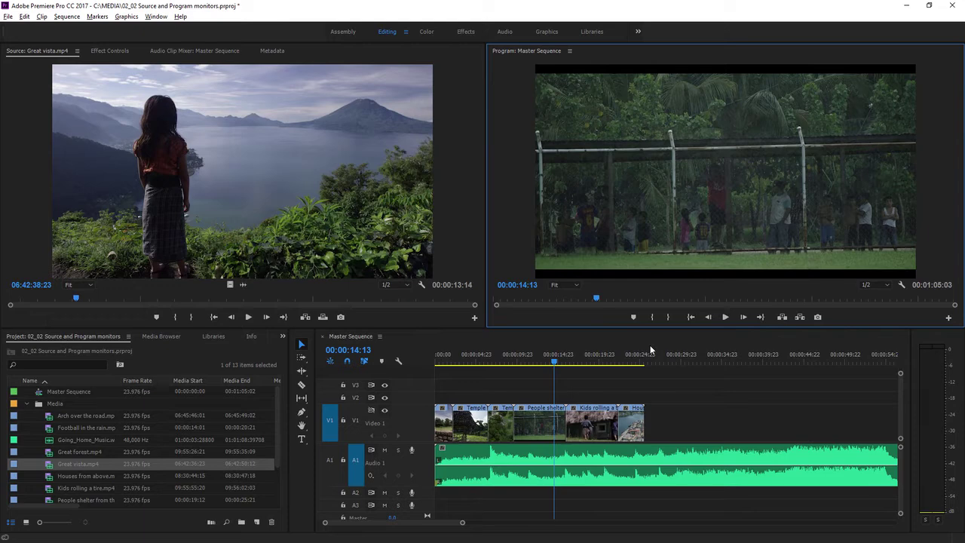
pyautogui.click(653, 320)
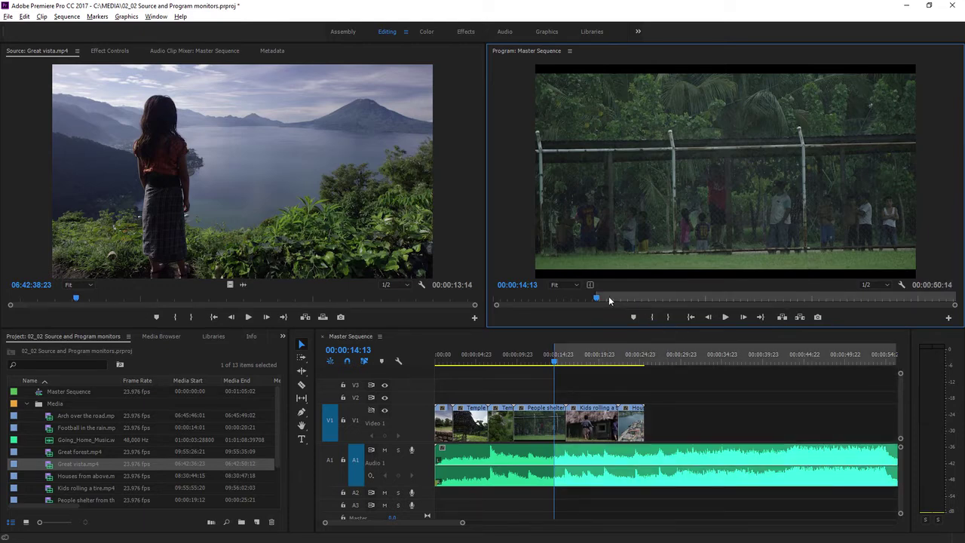
pyautogui.click(608, 297)
pyautogui.click(668, 317)
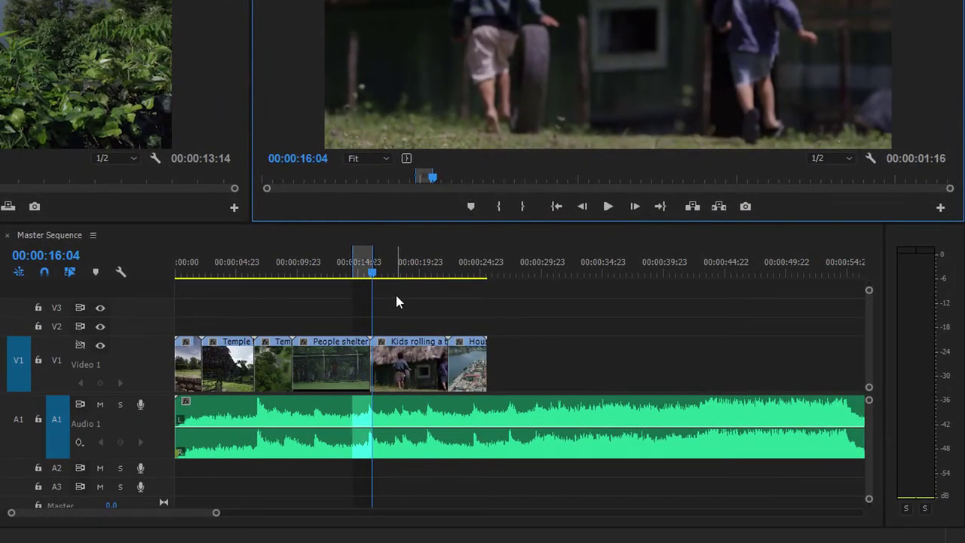
# - Clear the Master Sequence's In and Out marks from the time ruler's context menu
pyautogui.rightClick(398, 69)
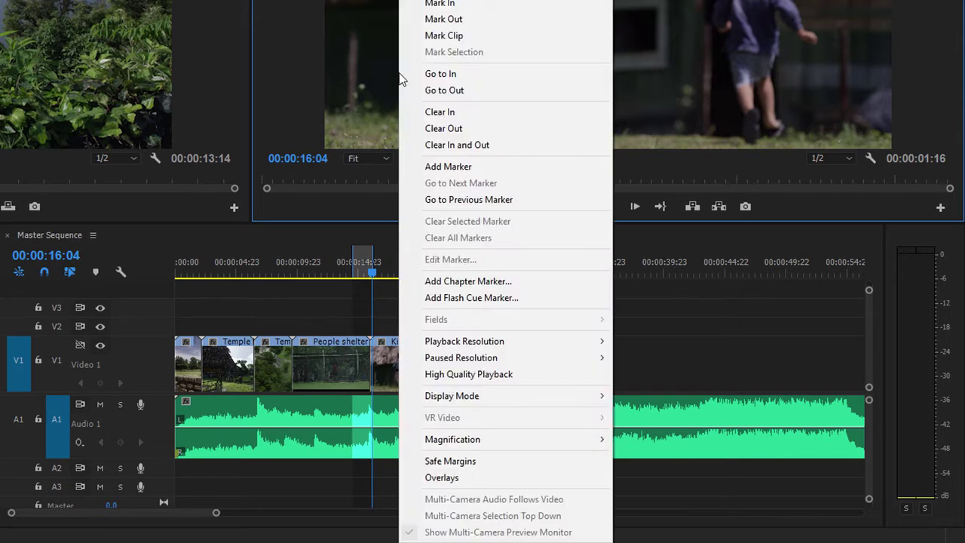
pyautogui.rightClick(387, 275)
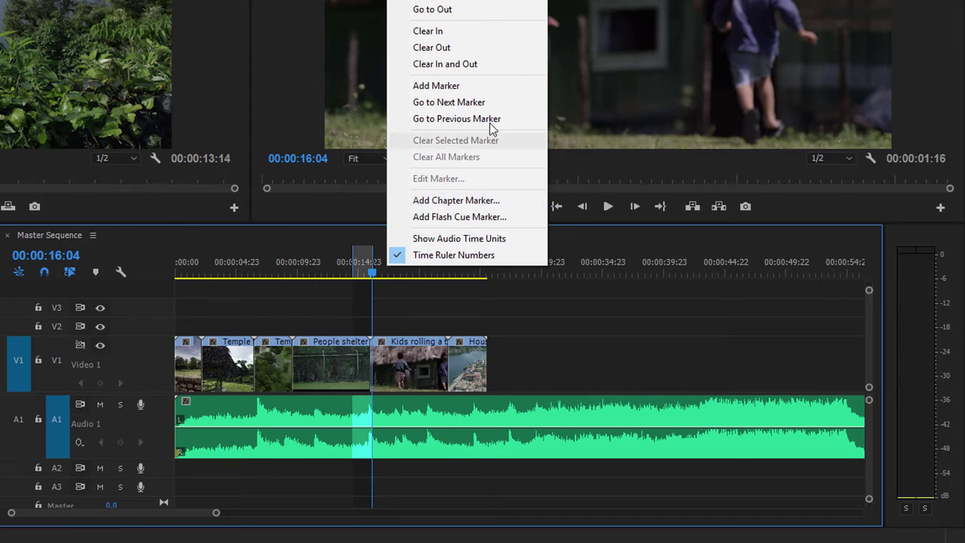
pyautogui.click(486, 66)
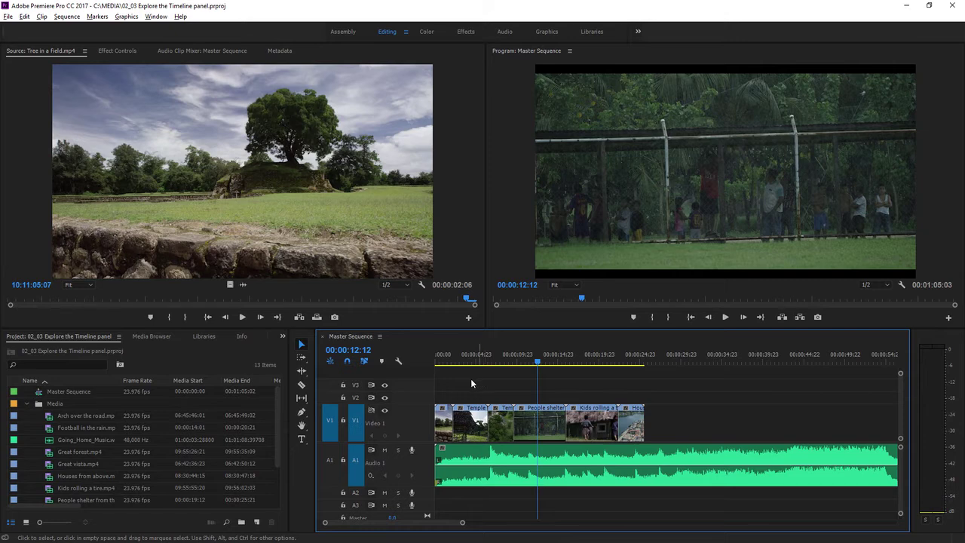
# - Select the Going_Home_Music audio clip, then the People shelter and Temple clips on Video 1
pyautogui.click(510, 459)
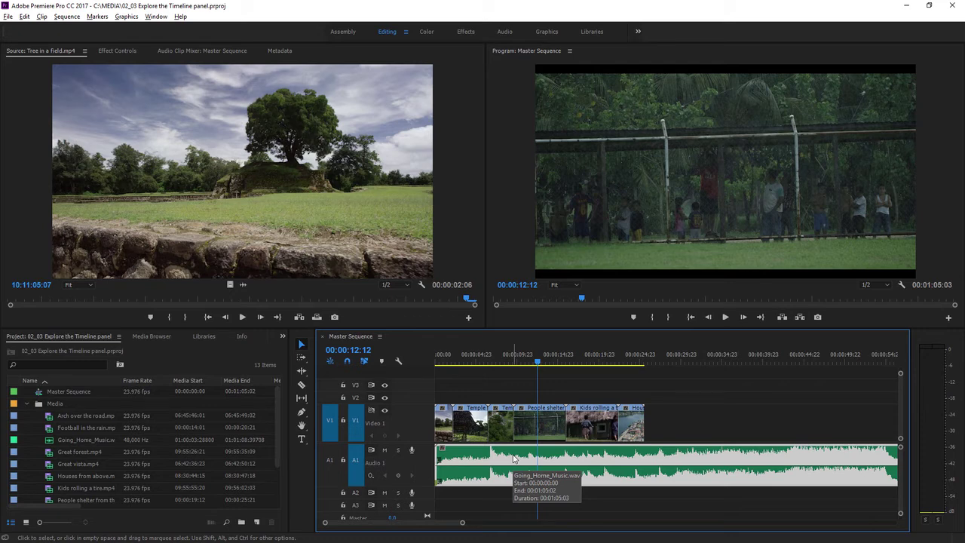
pyautogui.click(530, 431)
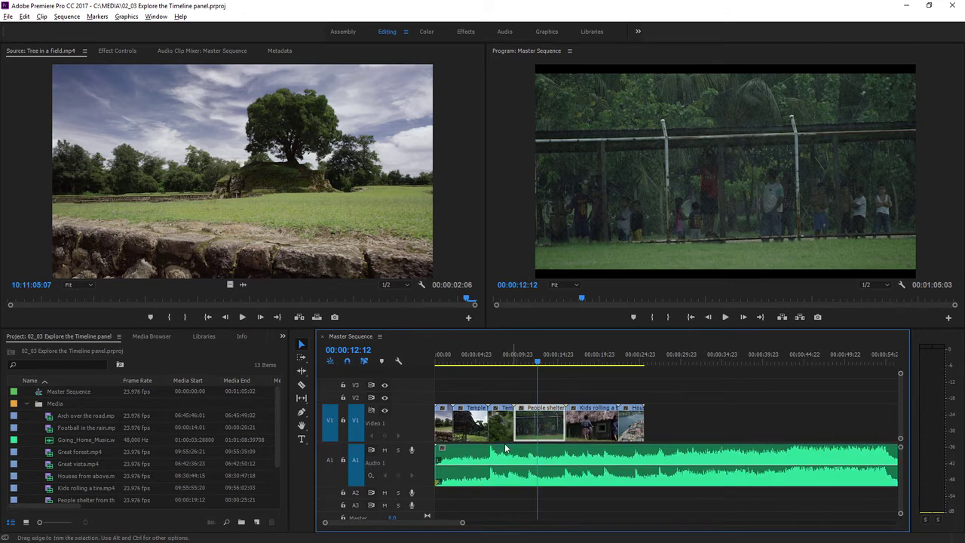
pyautogui.click(500, 432)
pyautogui.click(469, 431)
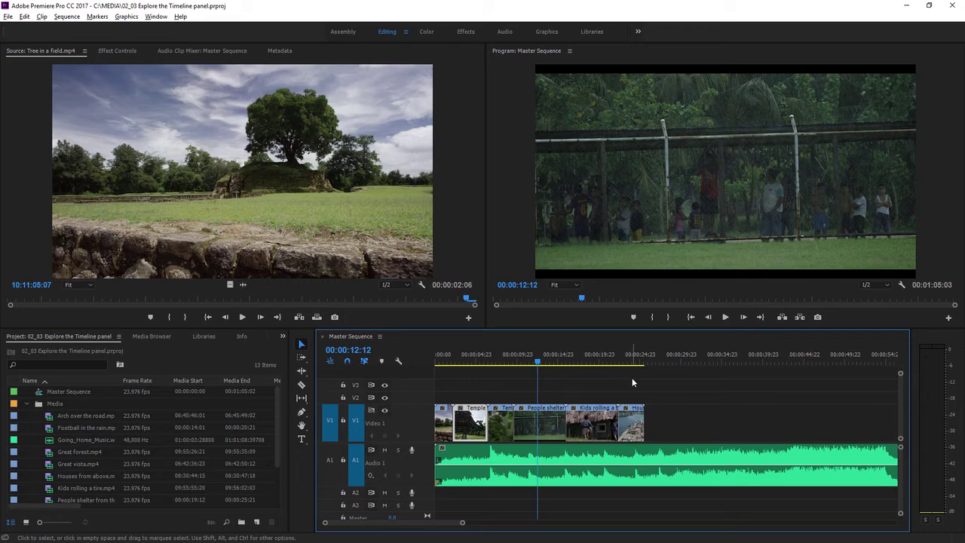
# - Play from 00:00:12:12, stop at 00:00:23:19, then select the Kids rolling a tire clip
pyautogui.click(725, 317)
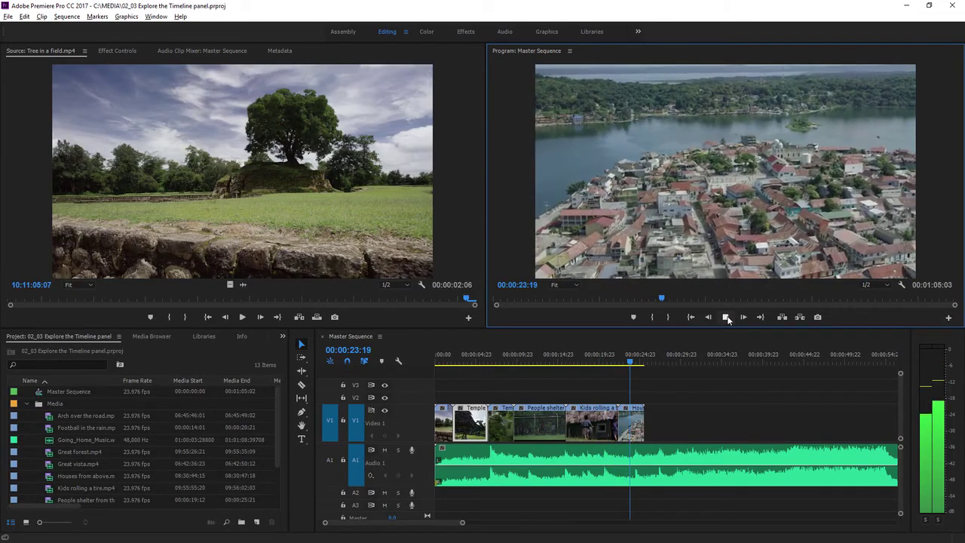
pyautogui.click(727, 318)
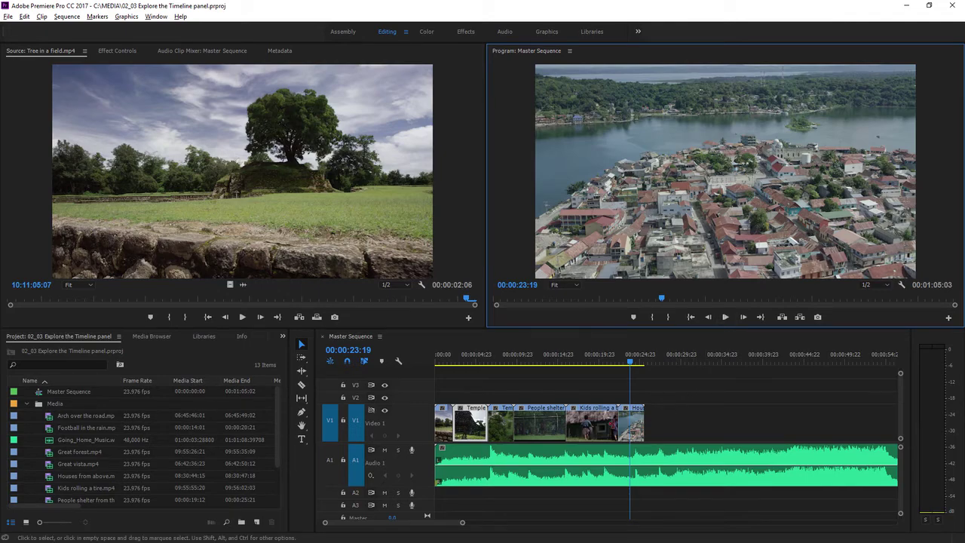
pyautogui.click(602, 428)
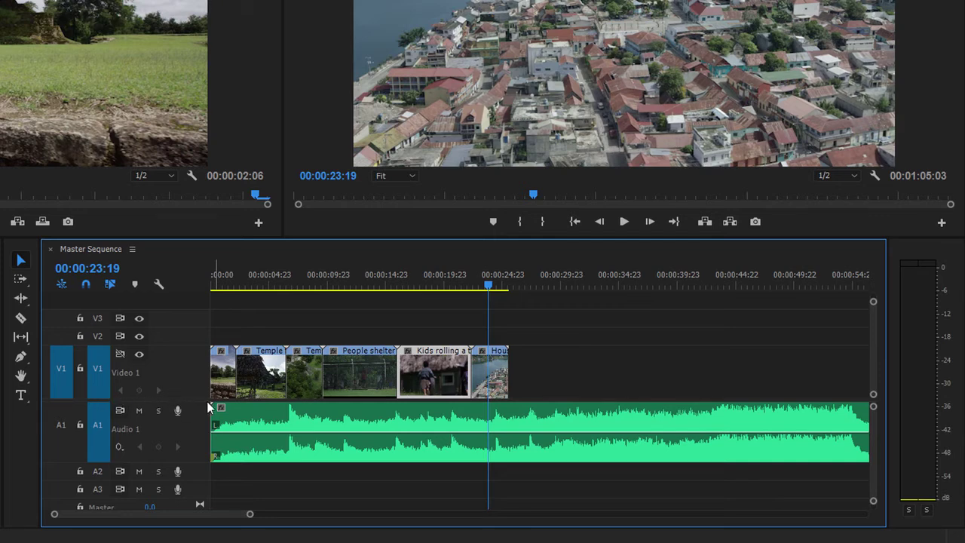
# - Drag the divider between video and audio tracks upward in the Master Sequence timeline
pyautogui.moveTo(200, 392)
pyautogui.mouseDown()
pyautogui.moveTo(199, 371)
pyautogui.moveTo(195, 408)
pyautogui.mouseUp()
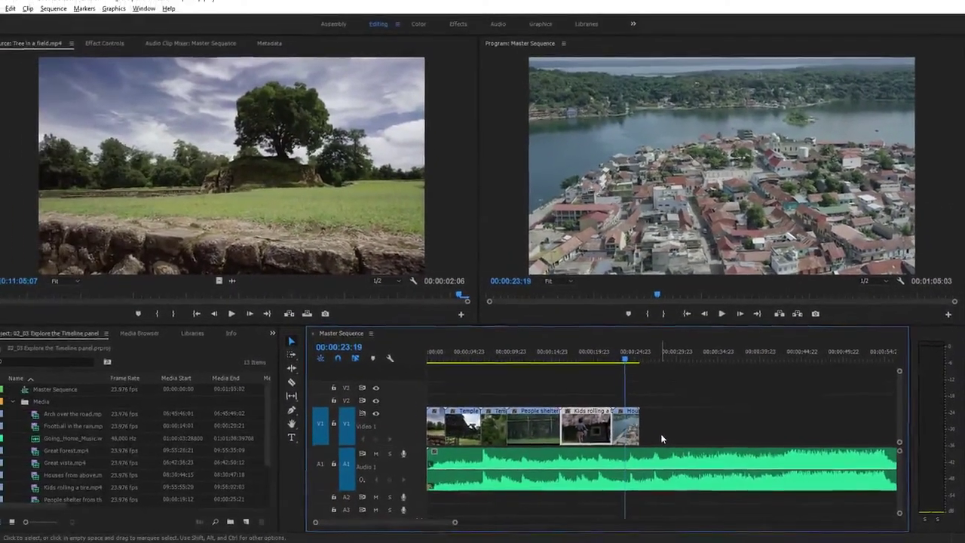
pyautogui.press('`')
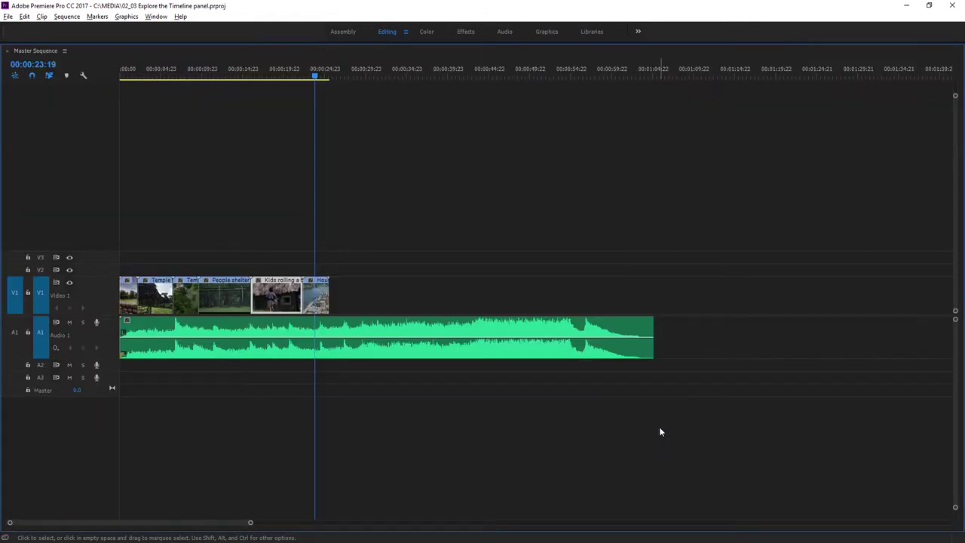
pyautogui.press('`')
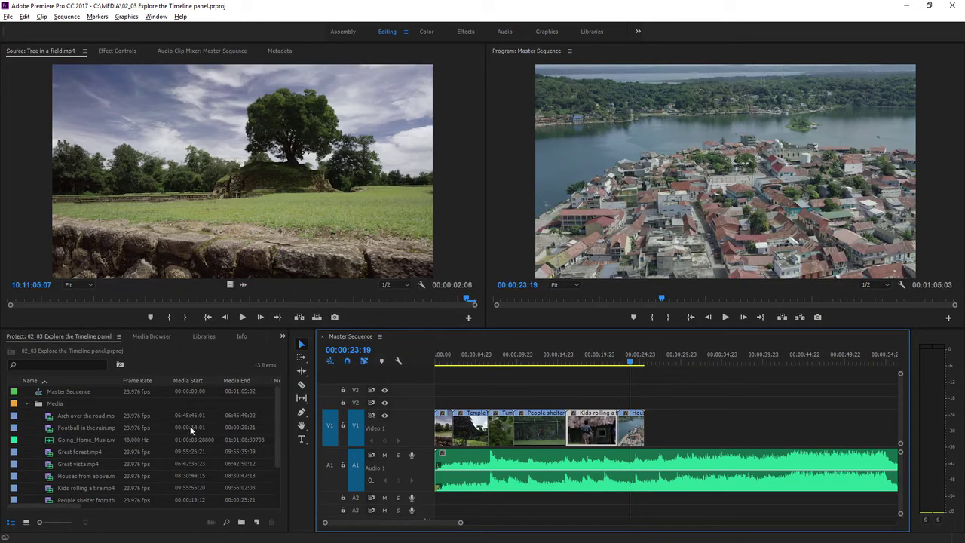
pyautogui.press('`')
pyautogui.press('`')
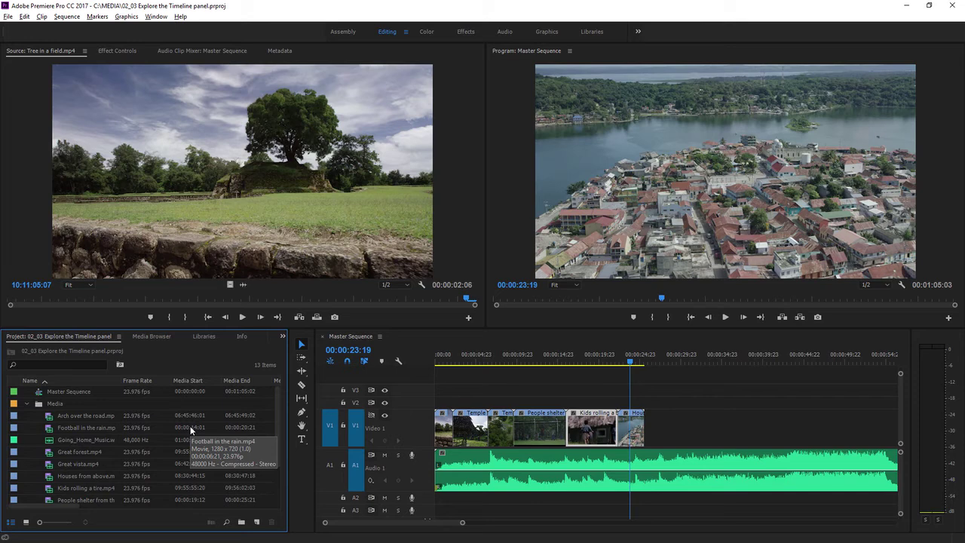
pyautogui.hotkey('shift', '3')
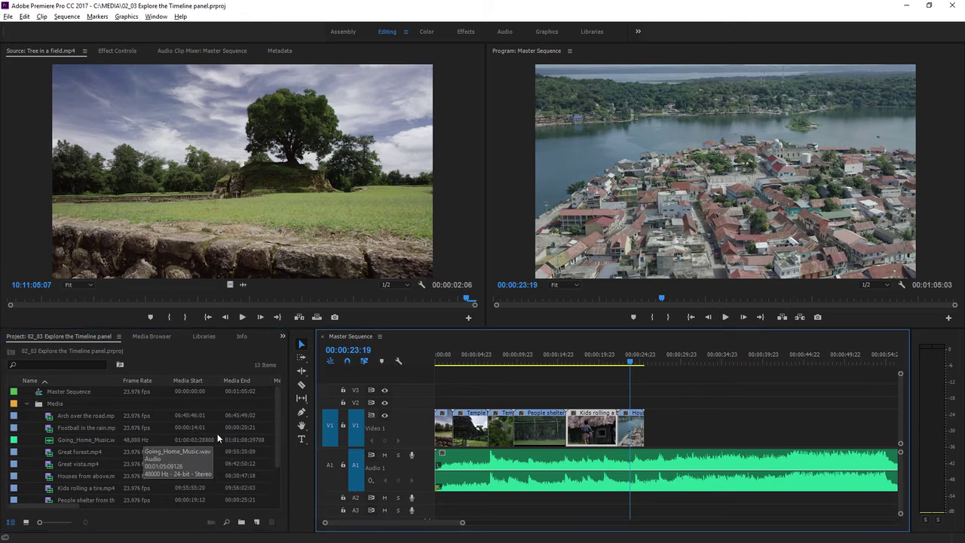
# - Hide Video 1, play from about 00:00:06:18 to 00:00:08:02, then show Video 1 again
pyautogui.click(384, 416)
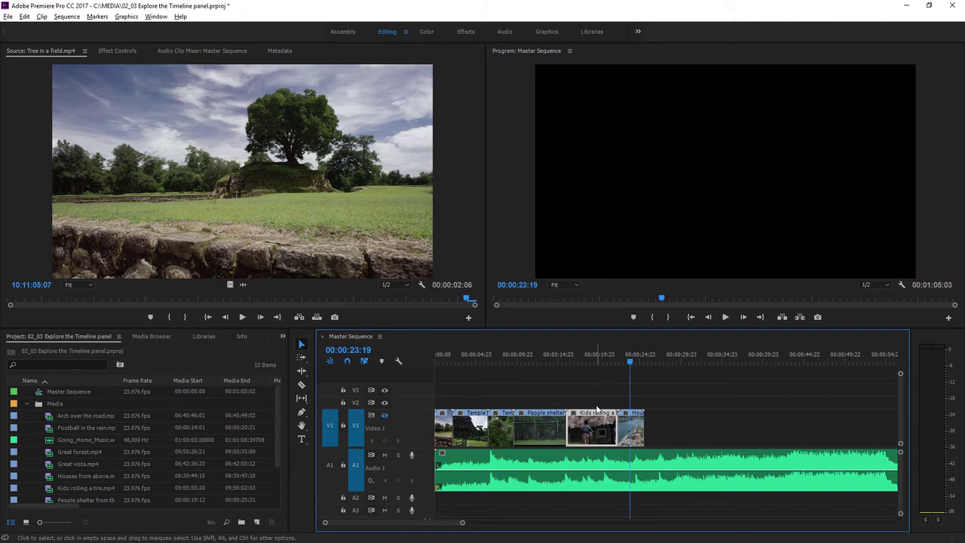
pyautogui.click(490, 357)
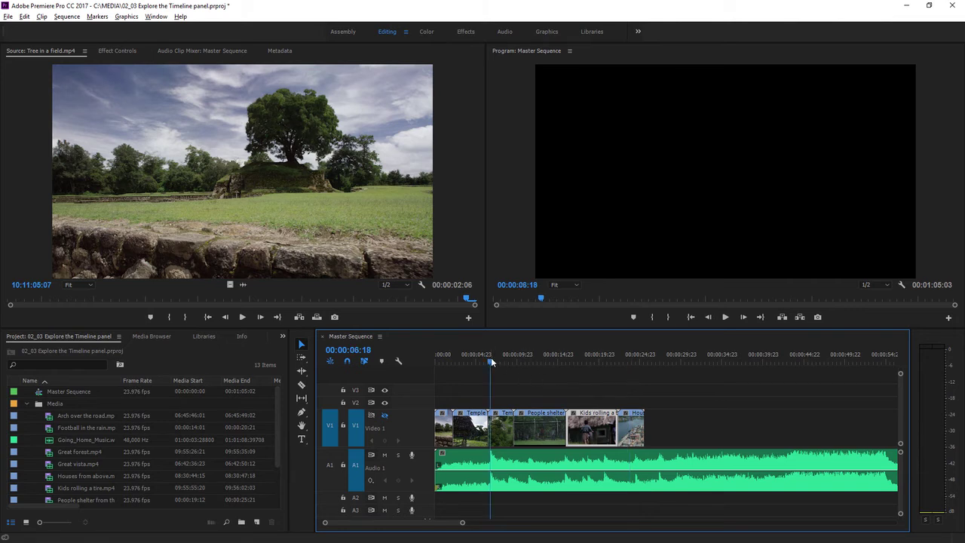
pyautogui.click(727, 317)
pyautogui.click(726, 317)
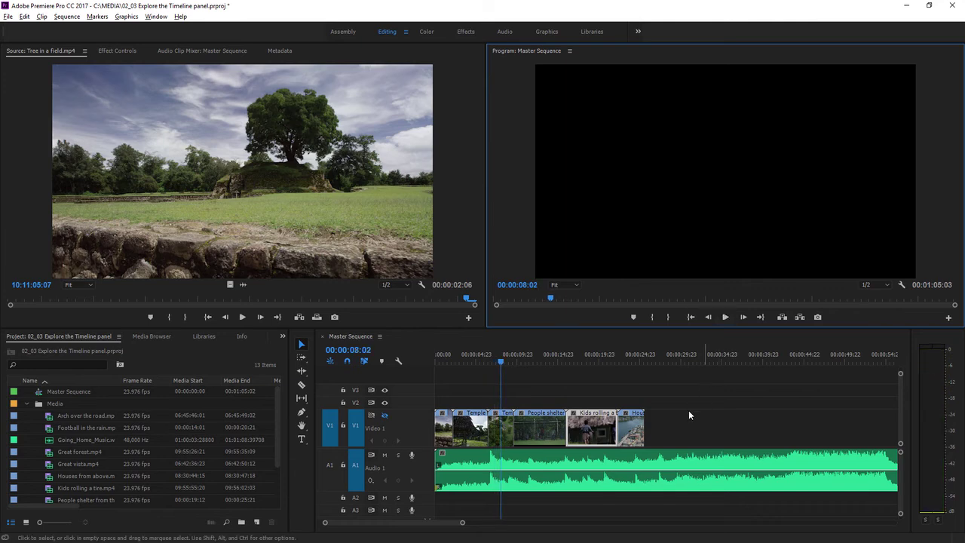
pyautogui.click(385, 416)
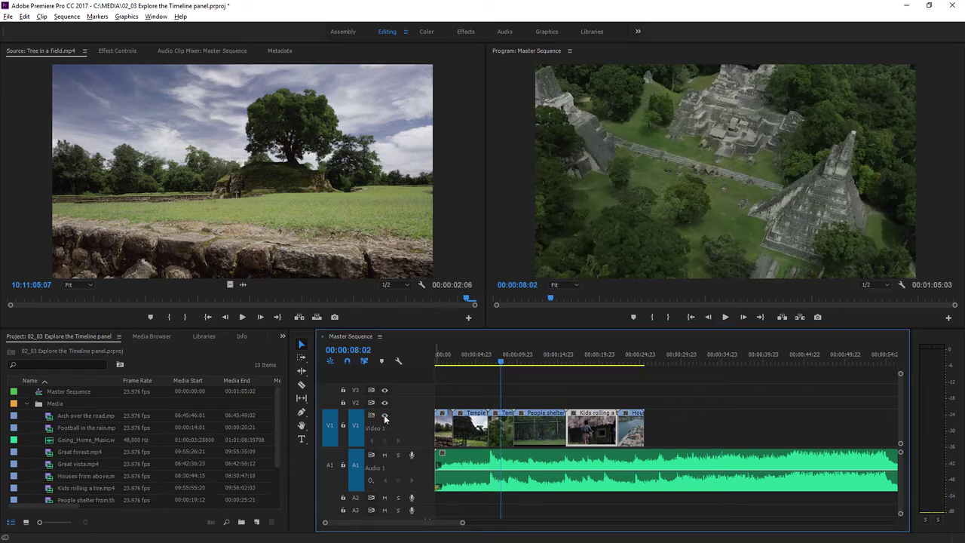
# - Mute Audio 1 for a test playback, then unmute it and stop at 00:00:11:11
pyautogui.click(383, 454)
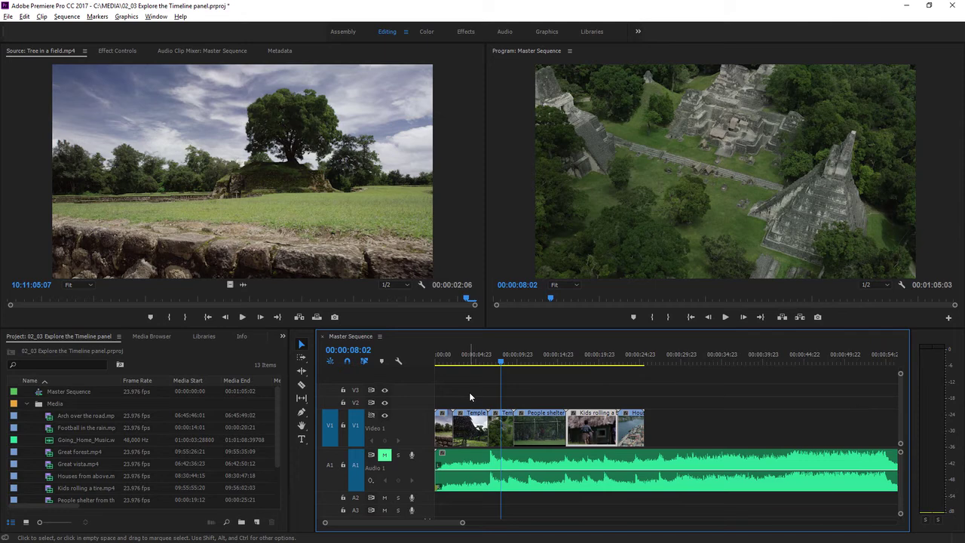
pyautogui.press('space')
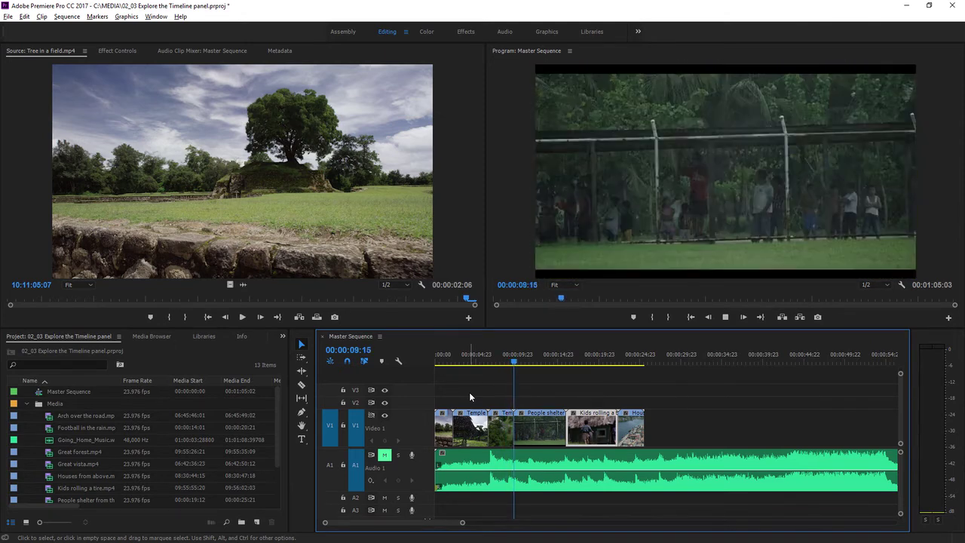
pyautogui.press('space')
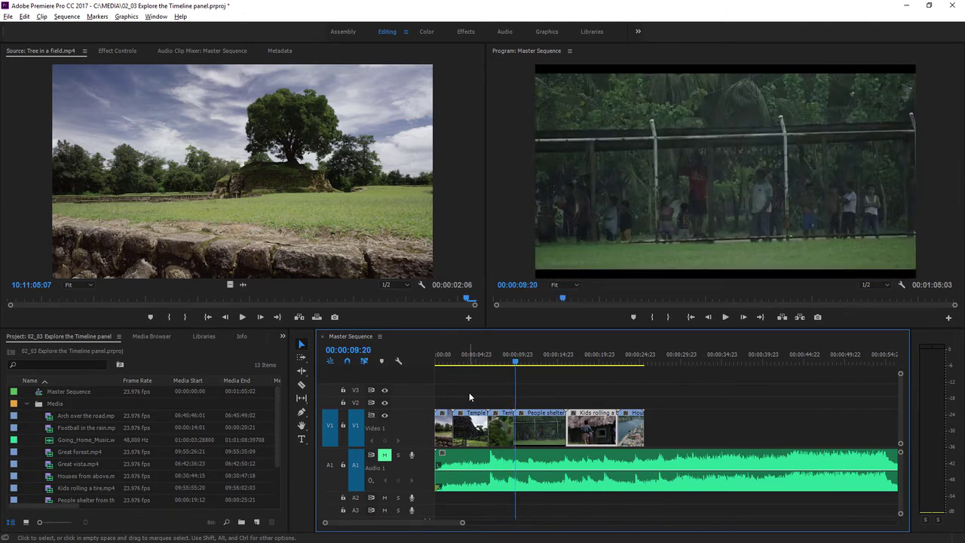
pyautogui.click(384, 454)
pyautogui.press('space')
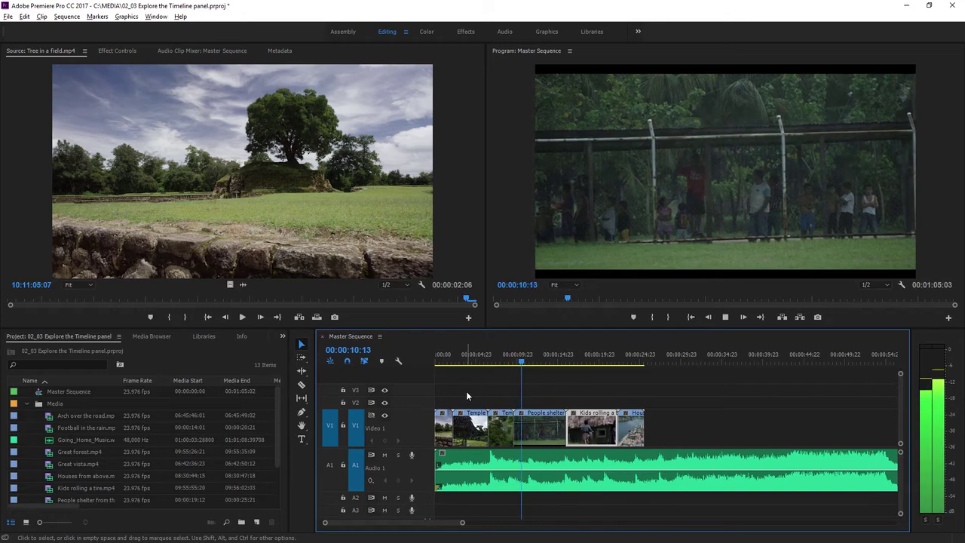
pyautogui.press('space')
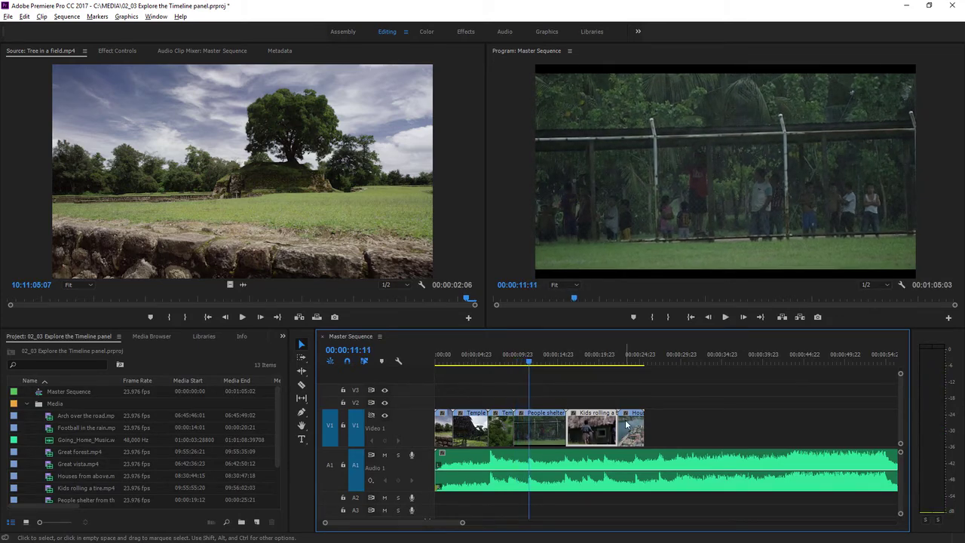
pyautogui.moveTo(625, 426); pyautogui.dragTo(699, 428)
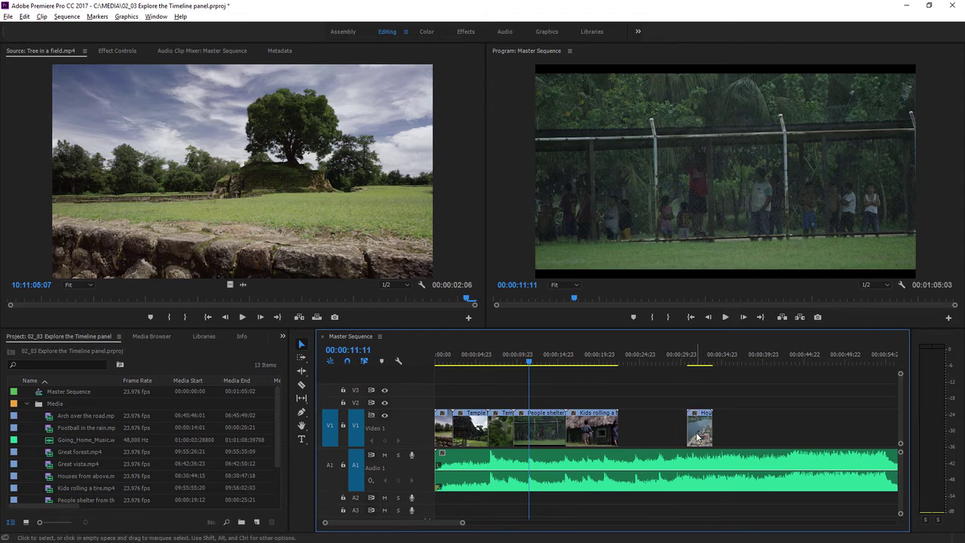
pyautogui.moveTo(697, 435); pyautogui.dragTo(639, 437)
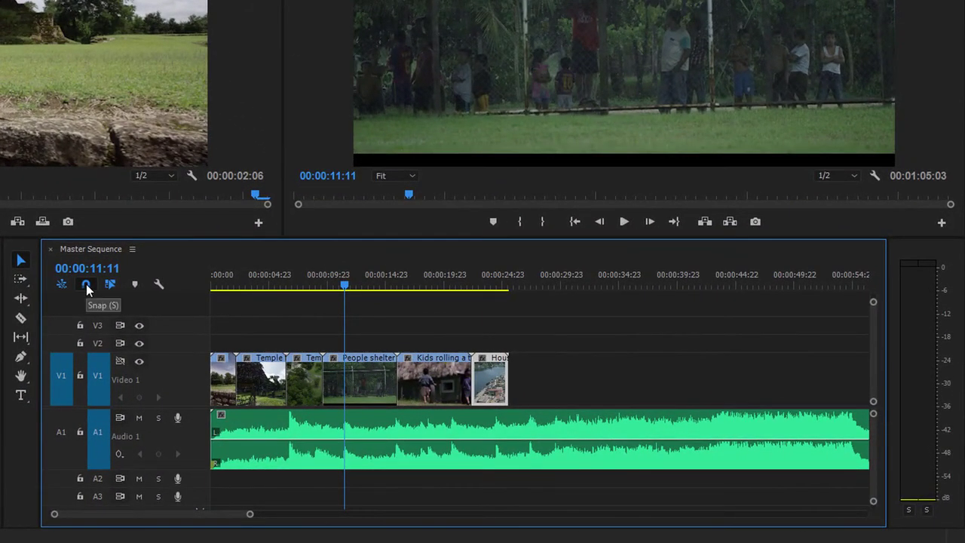
# - Turn off snapping, move the Video 1 clips after Temple later as a test, and undo the move
pyautogui.click(86, 285)
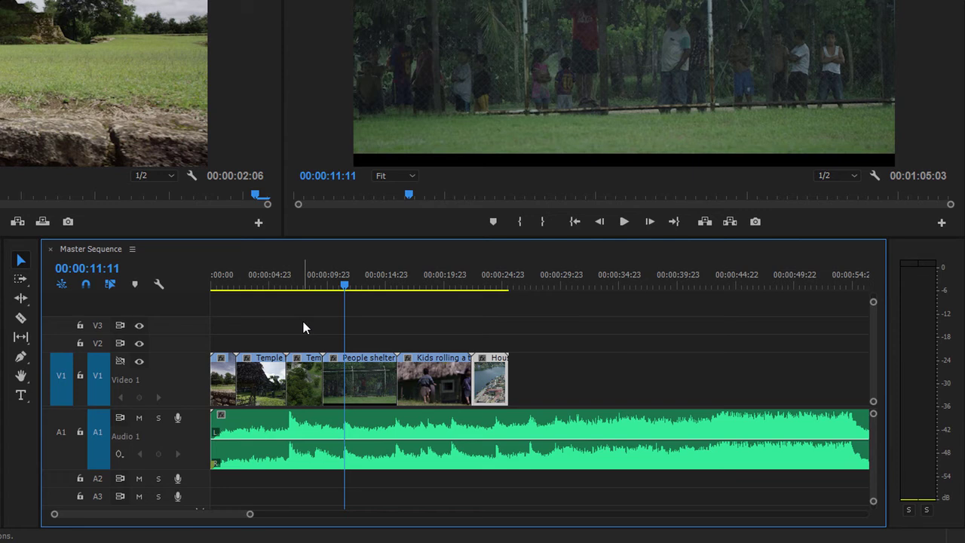
pyautogui.moveTo(303, 321); pyautogui.dragTo(498, 386)
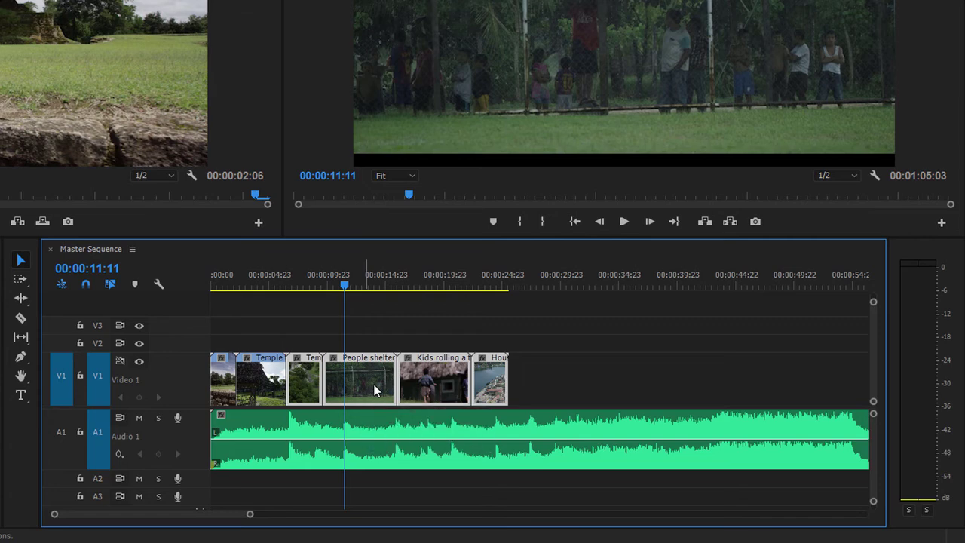
pyautogui.moveTo(364, 383); pyautogui.dragTo(451, 390)
pyautogui.hotkey('ctrl', 'z')
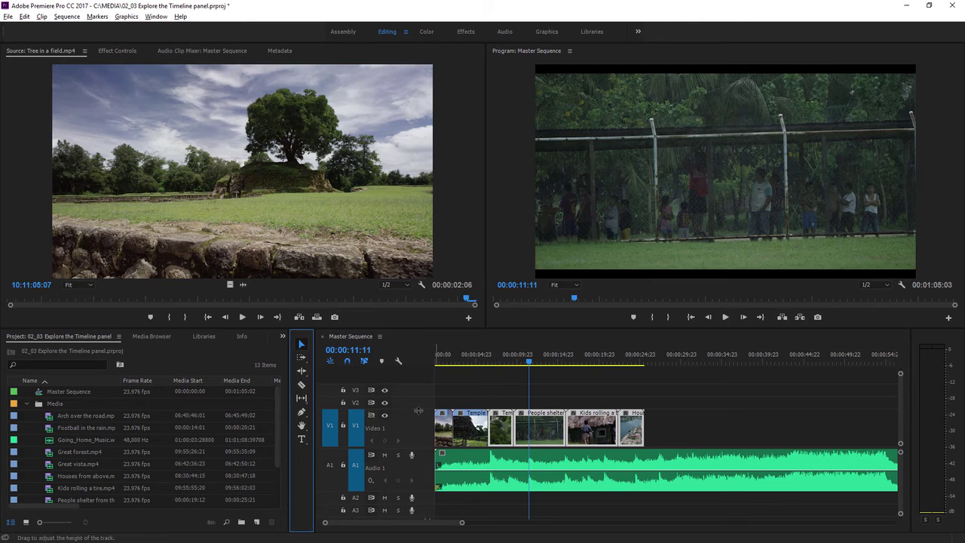
# - Enlarge the Video 1 and Audio 1 tracks, then zoom the timeline in using the scrollbar ends
pyautogui.moveTo(419, 408); pyautogui.dragTo(418, 391)
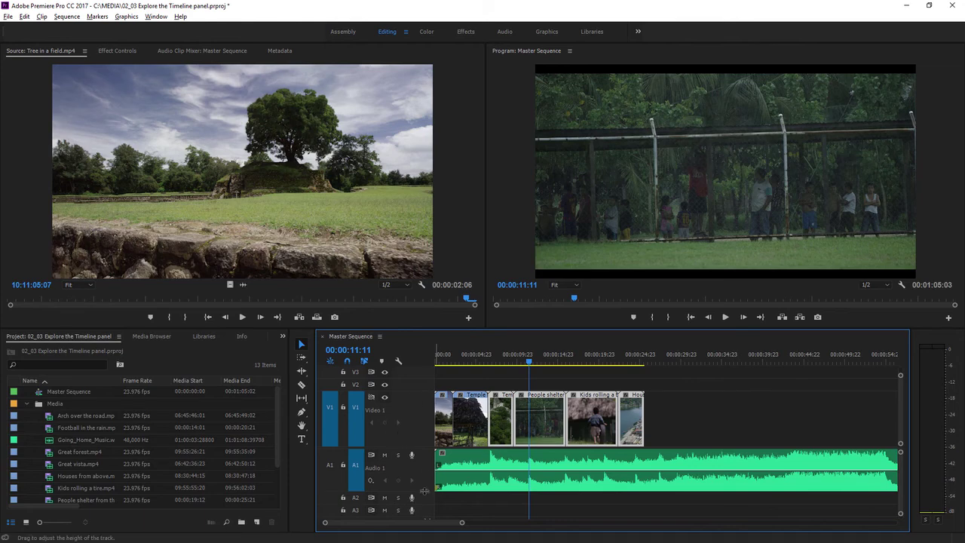
pyautogui.moveTo(424, 491); pyautogui.dragTo(381, 490)
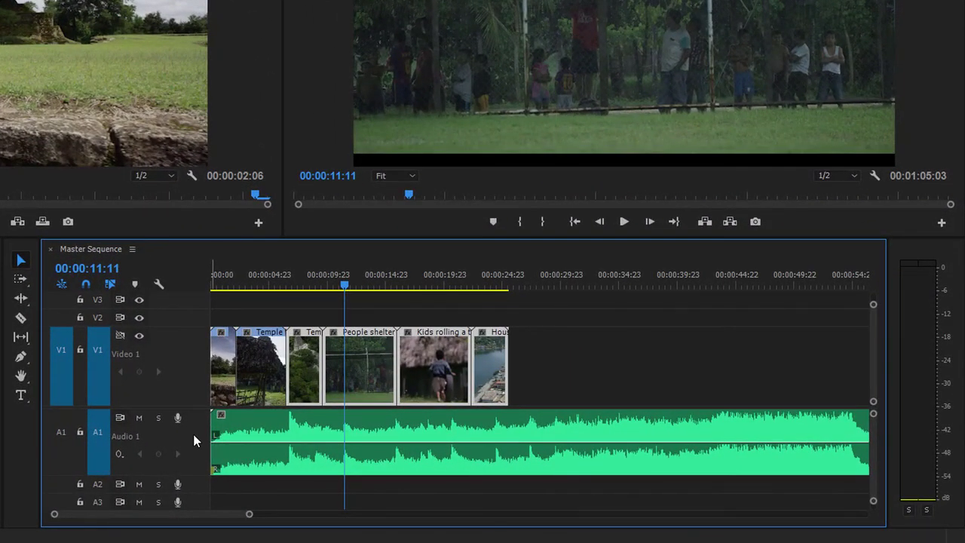
pyautogui.scroll(-2, 193, 444)
pyautogui.scroll(3, 194, 442)
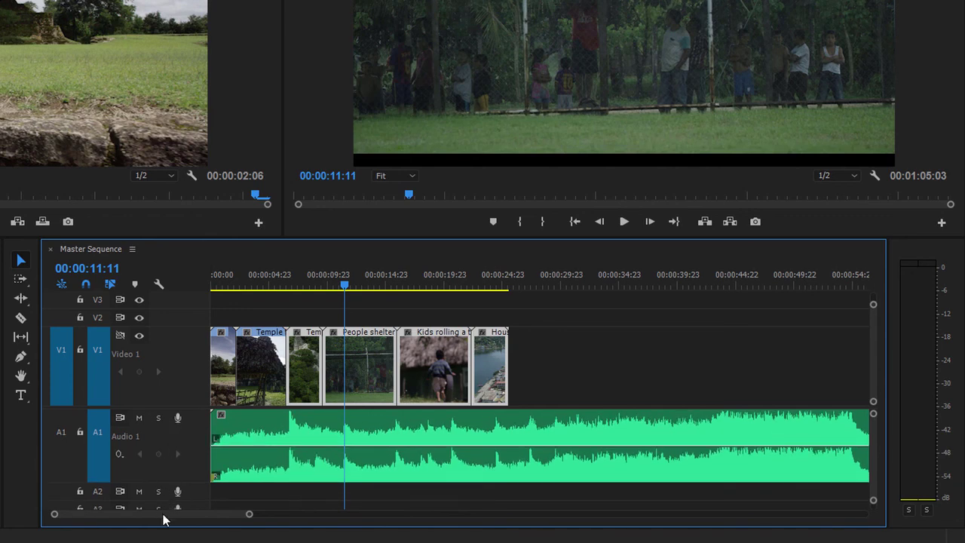
pyautogui.moveTo(166, 519)
pyautogui.mouseDown()
pyautogui.moveTo(233, 512)
pyautogui.moveTo(147, 519)
pyautogui.mouseUp()
pyautogui.moveTo(249, 517); pyautogui.dragTo(269, 519)
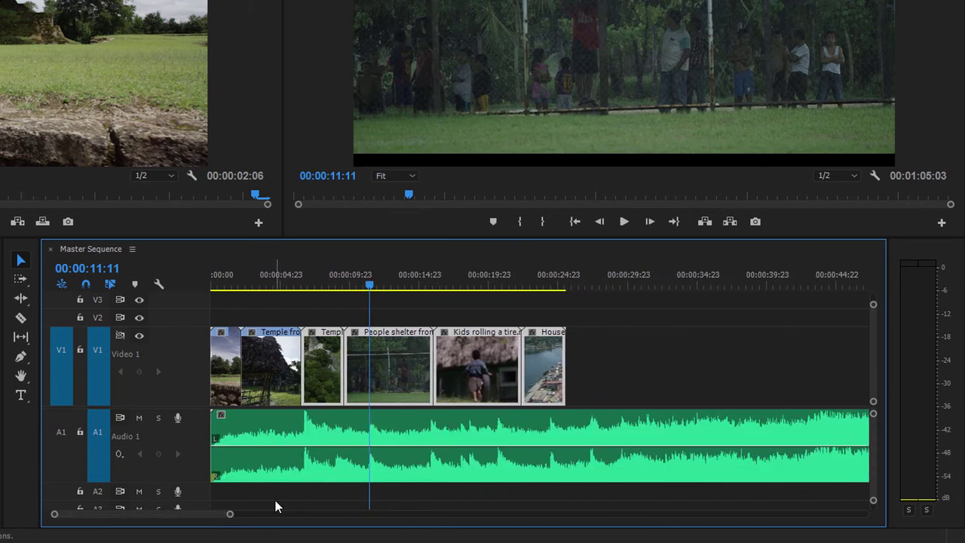